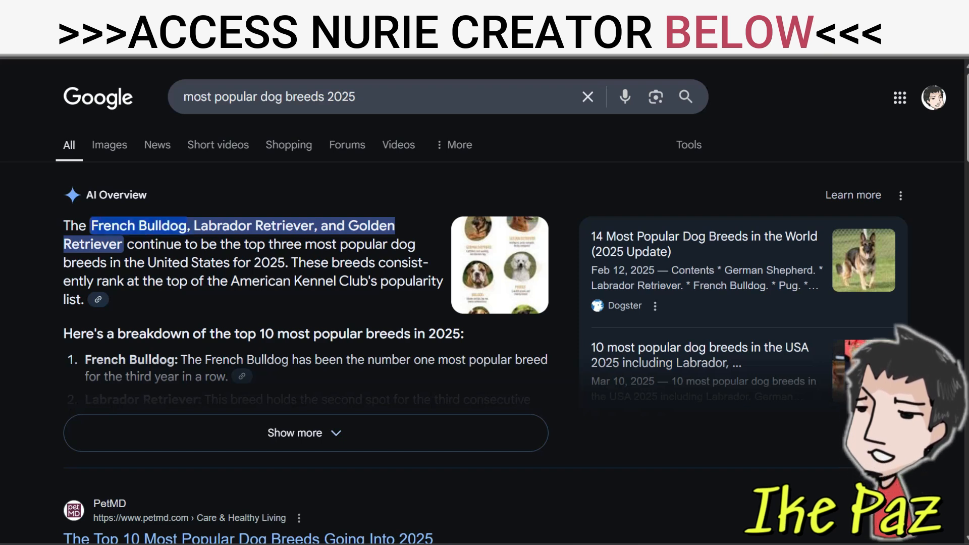
Copy "French Bulldog" from the AI overview's breed list and search Amazon for "french bulldog coloring book"
right_click(166, 227)
click(209, 246)
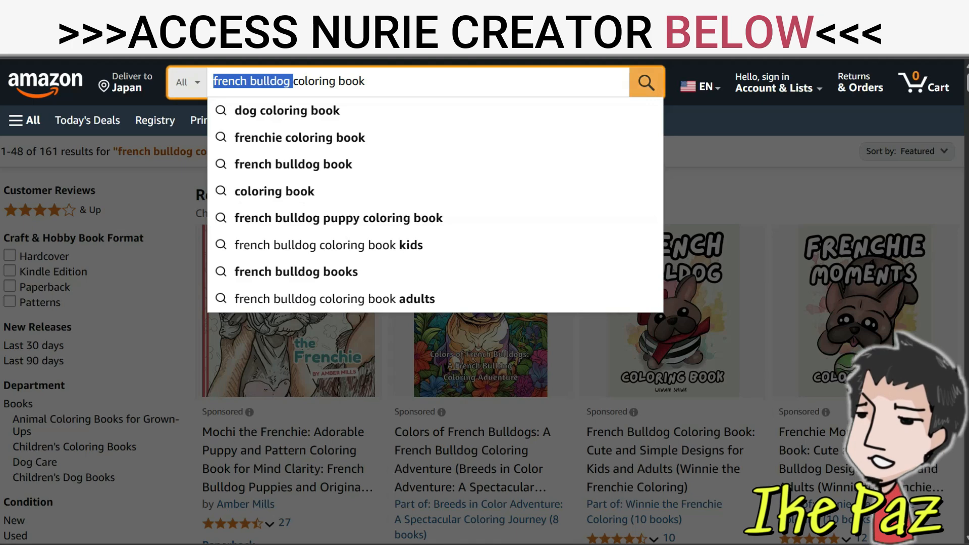
click(646, 82)
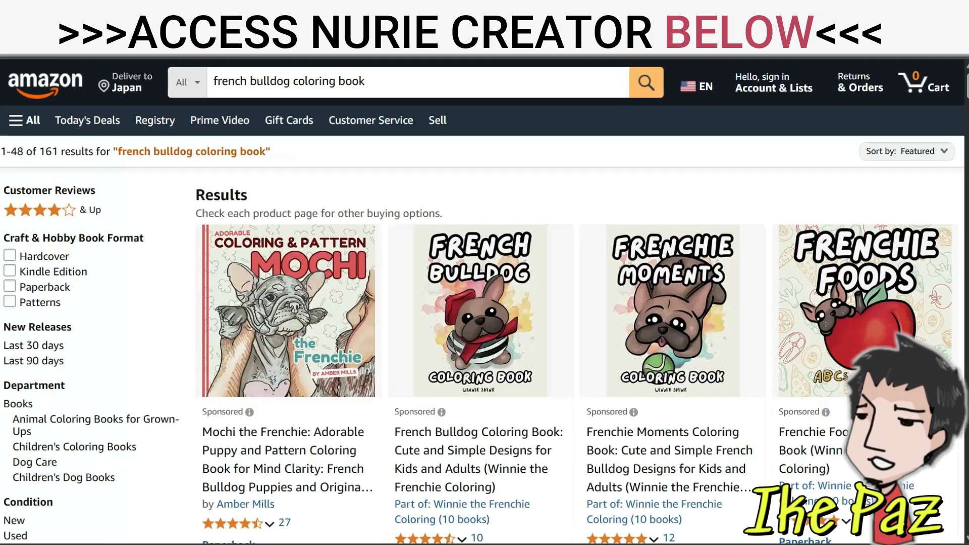
Browse the Amazon search results, examining covers, prices and ratings of competing French bulldog coloring books
scroll(484, 303, down, 15)
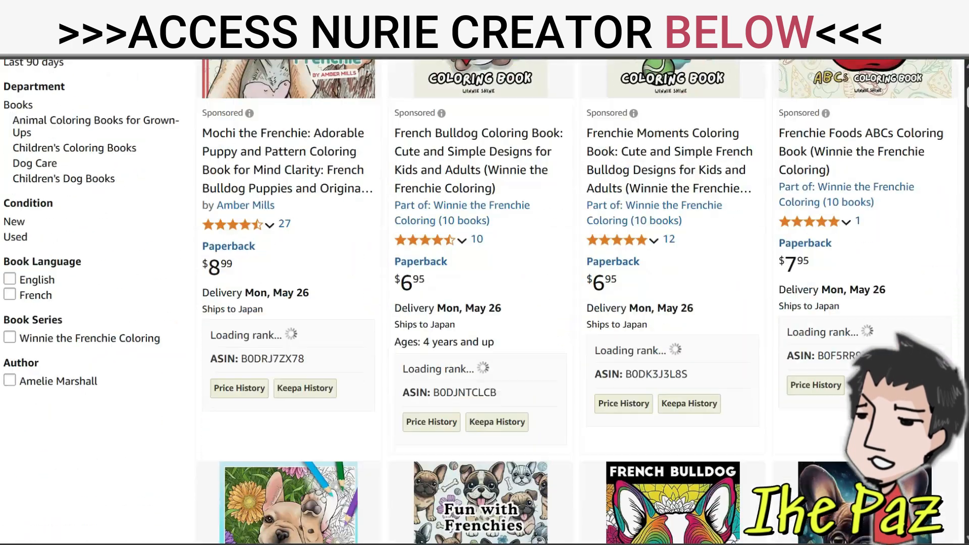
scroll(484, 302, down, 15)
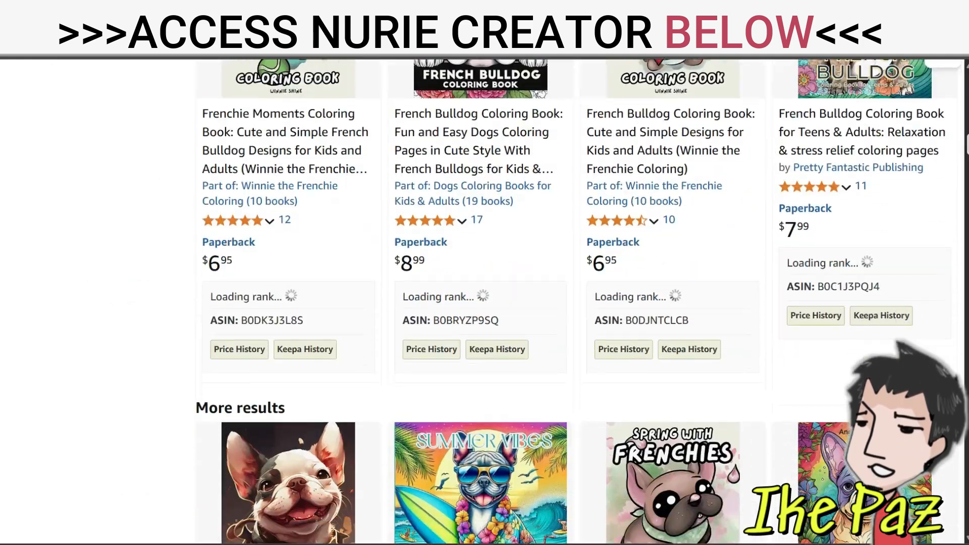
scroll(485, 303, down, 7)
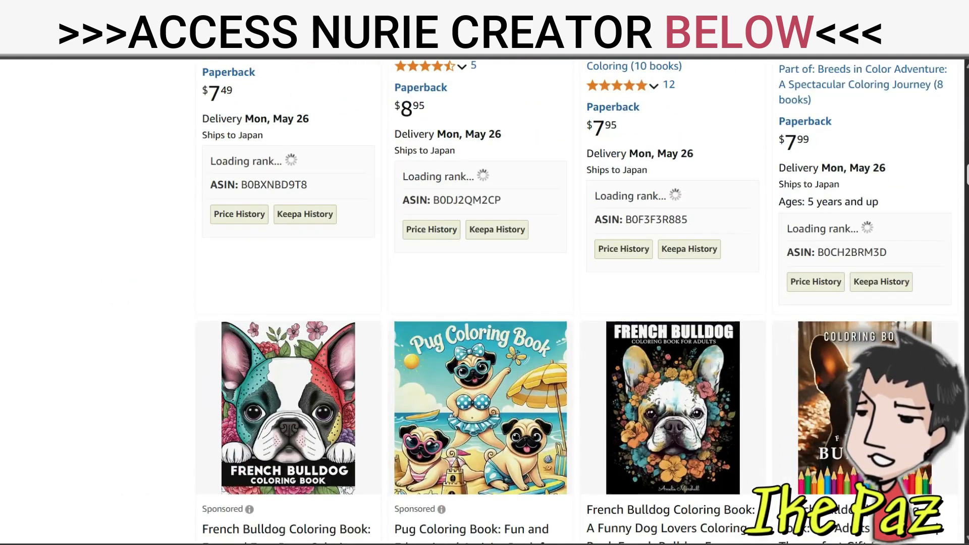
scroll(485, 303, down, 5)
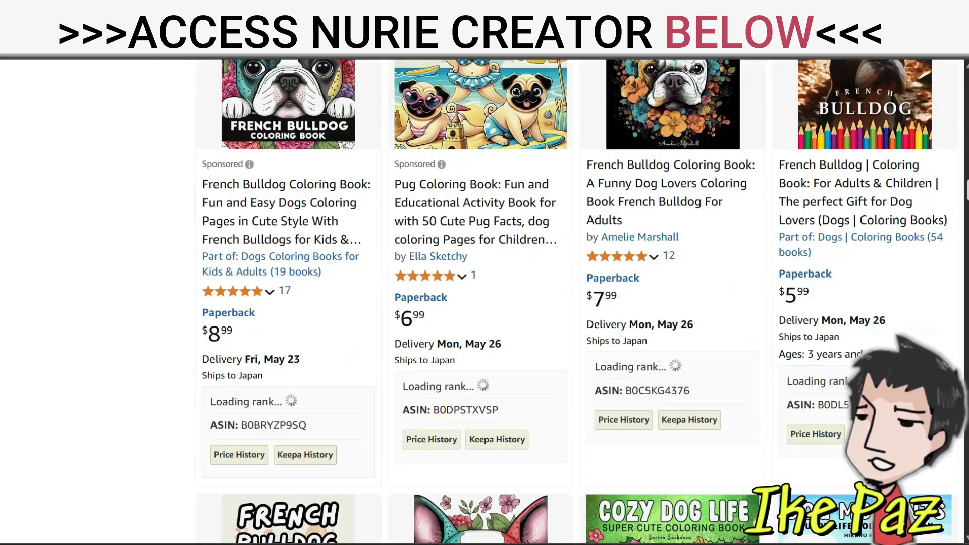
scroll(485, 303, down, 7)
scroll(484, 303, down, 15)
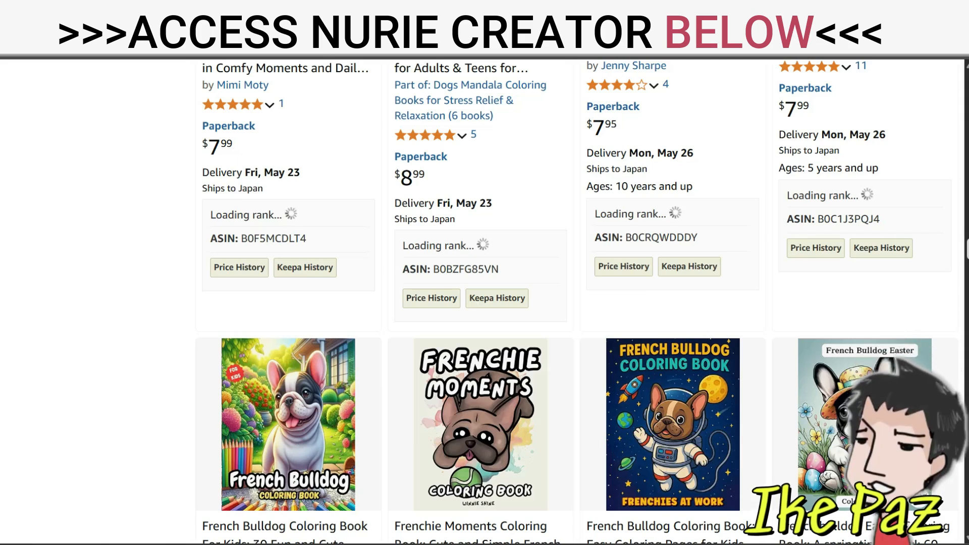
scroll(484, 303, down, 4)
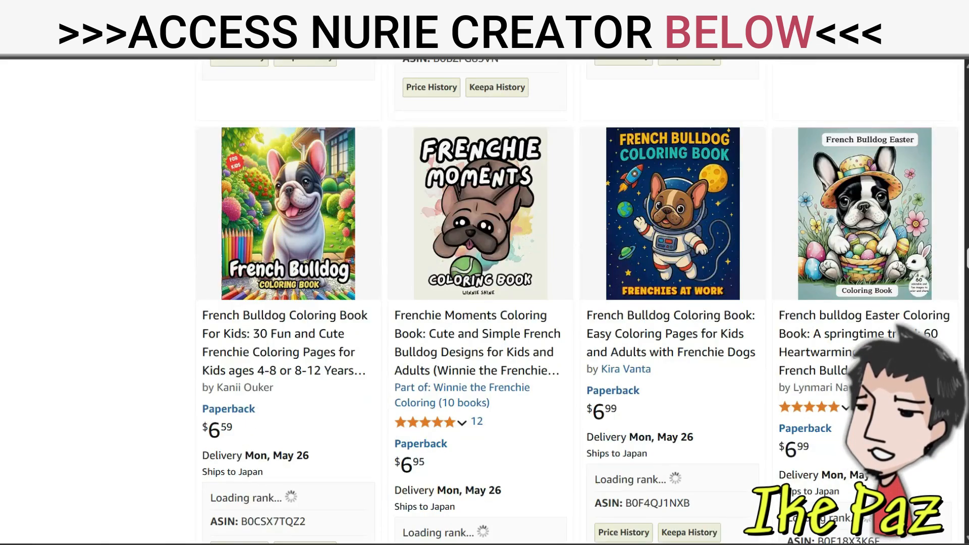
scroll(485, 303, up, 15)
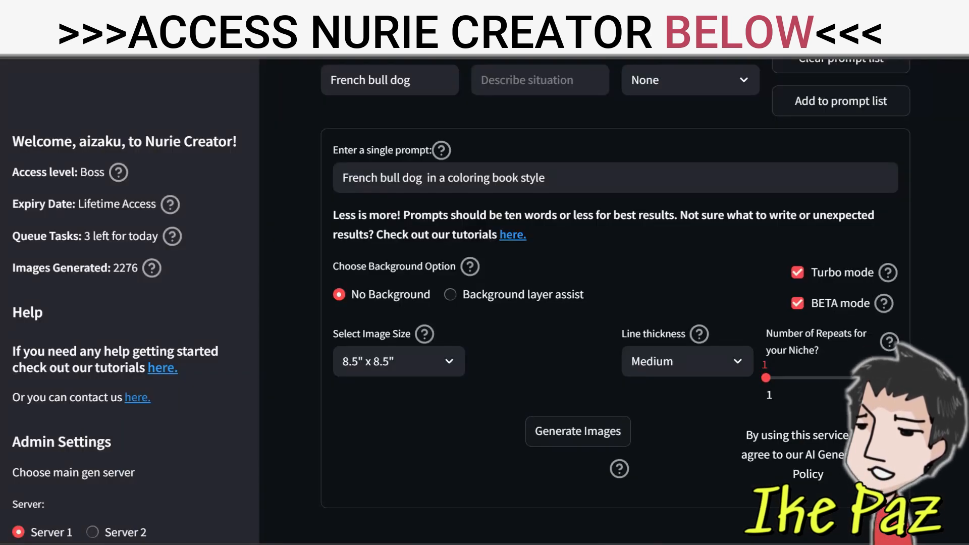
In Nurie Creator, add the second and fourth generated French bulldog images of the jhzrd prompt to the image list
scroll(614, 303, up, 5)
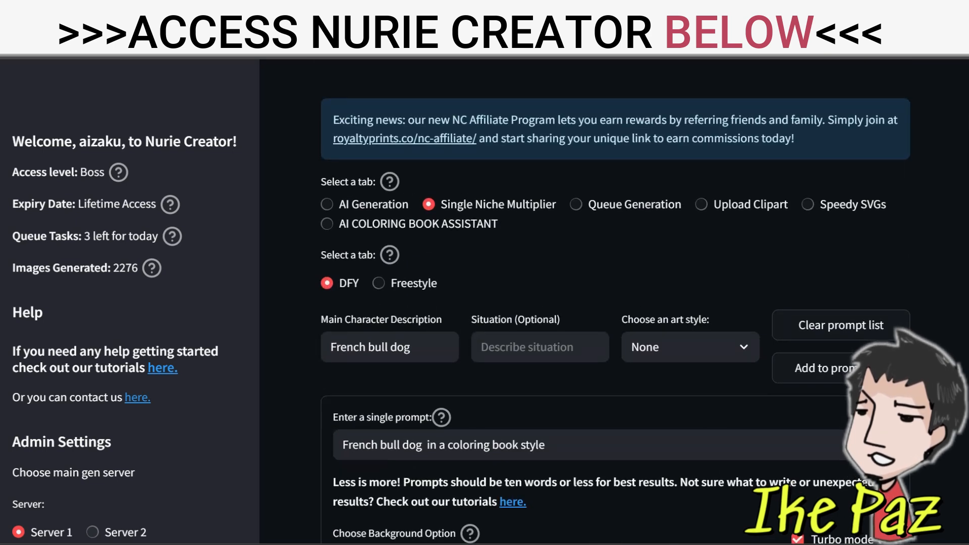
scroll(614, 303, down, 5)
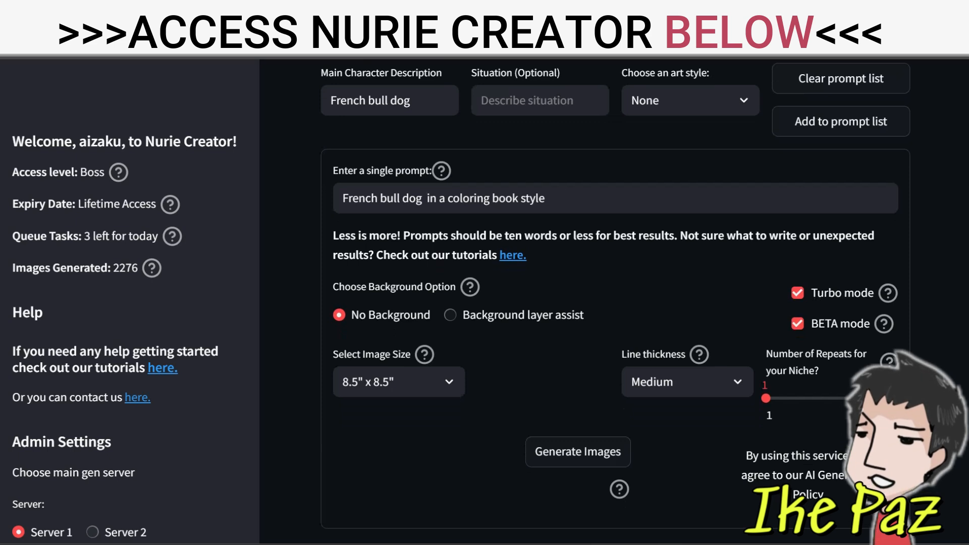
scroll(615, 303, down, 3)
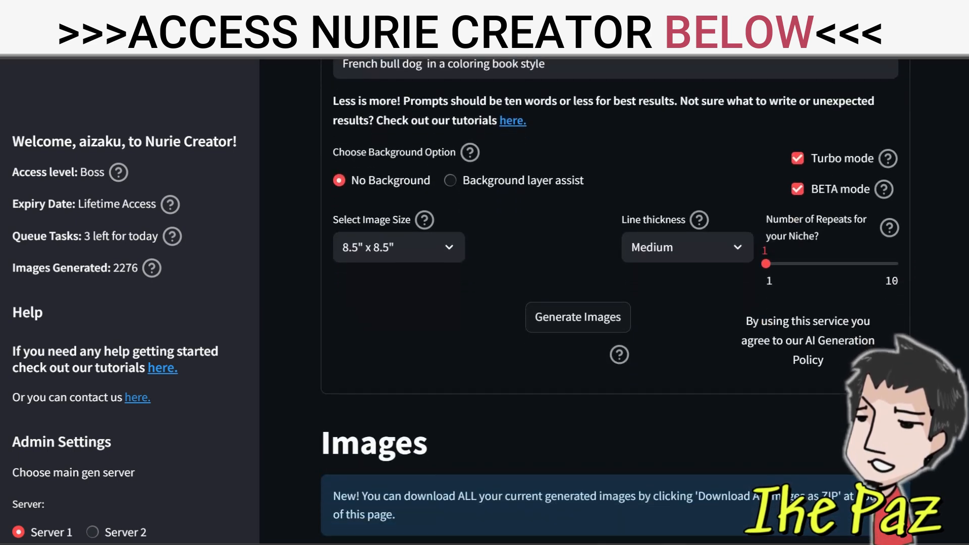
scroll(615, 302, down, 10)
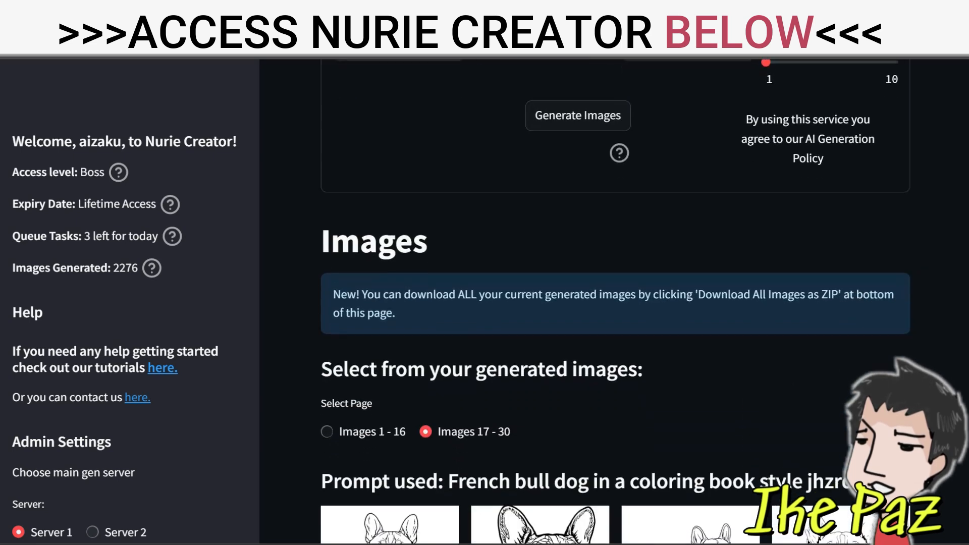
scroll(614, 303, down, 2)
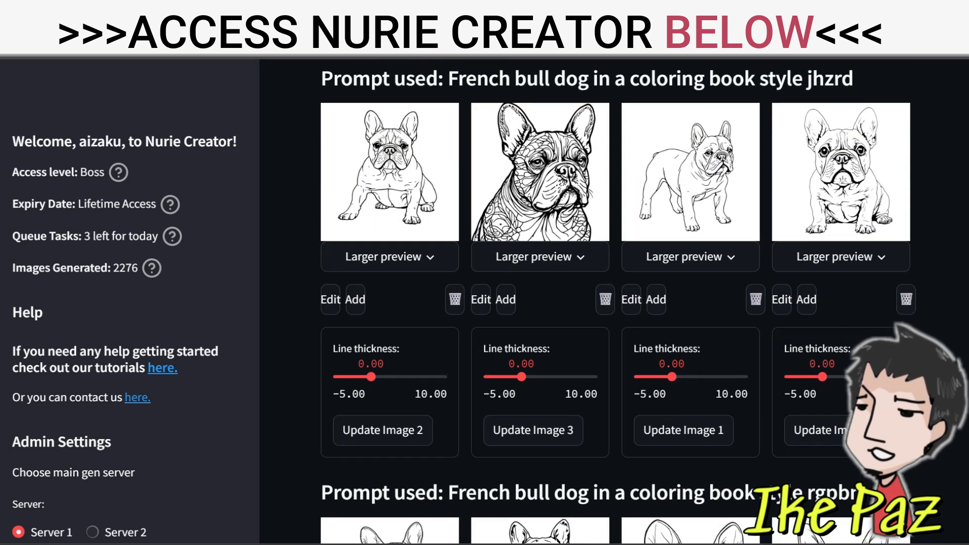
scroll(615, 303, up, 1)
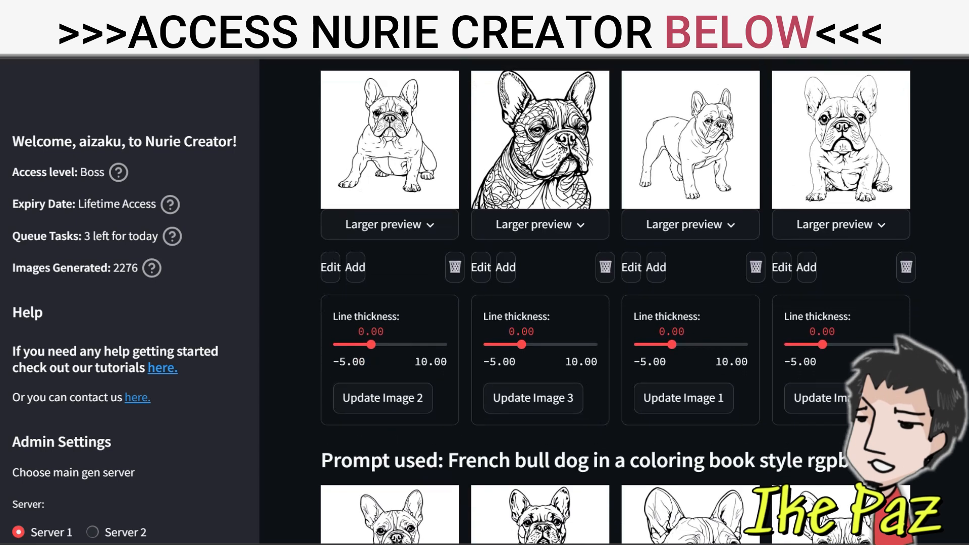
click(505, 267)
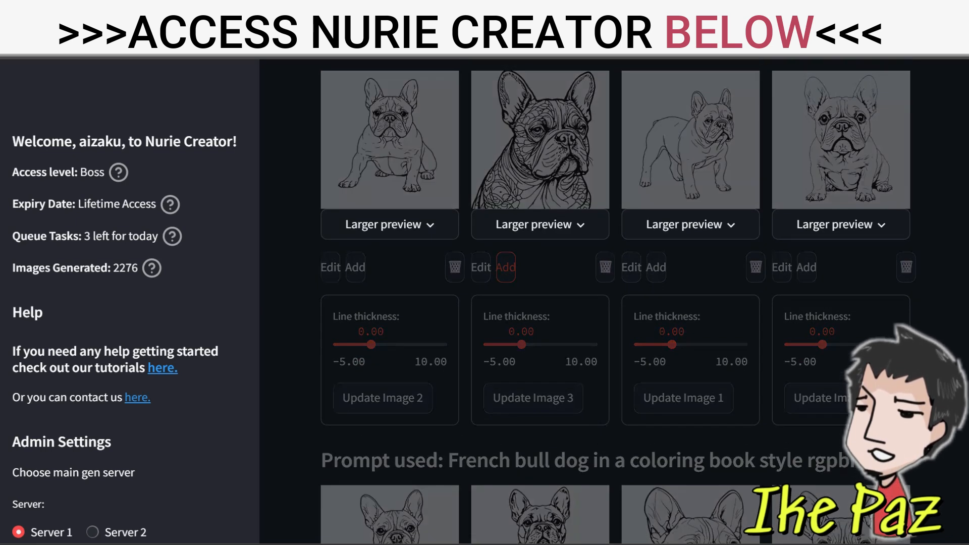
click(807, 267)
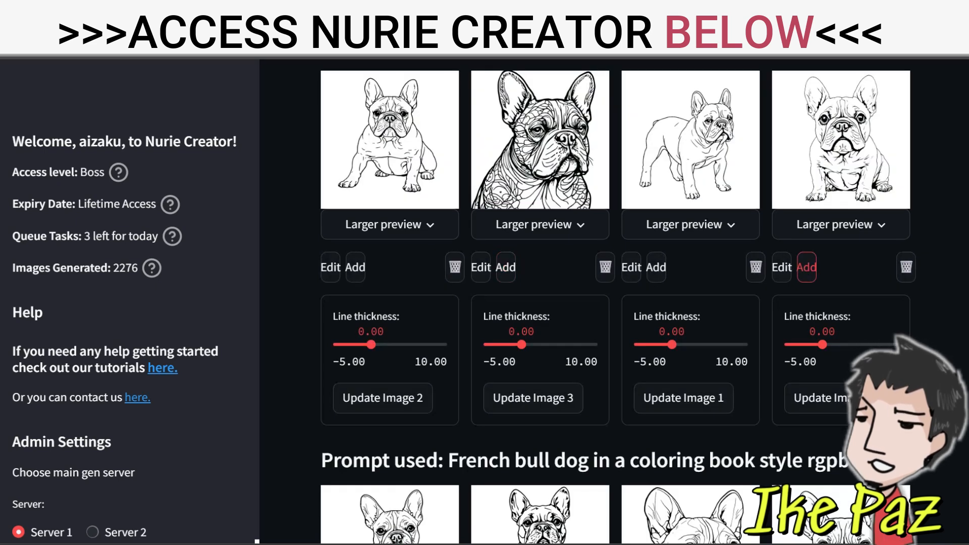
Add more French bulldog images to the list, including the second and fourth rgpbn, fourth mizfk and first hhbss ones
scroll(615, 301, down, 4)
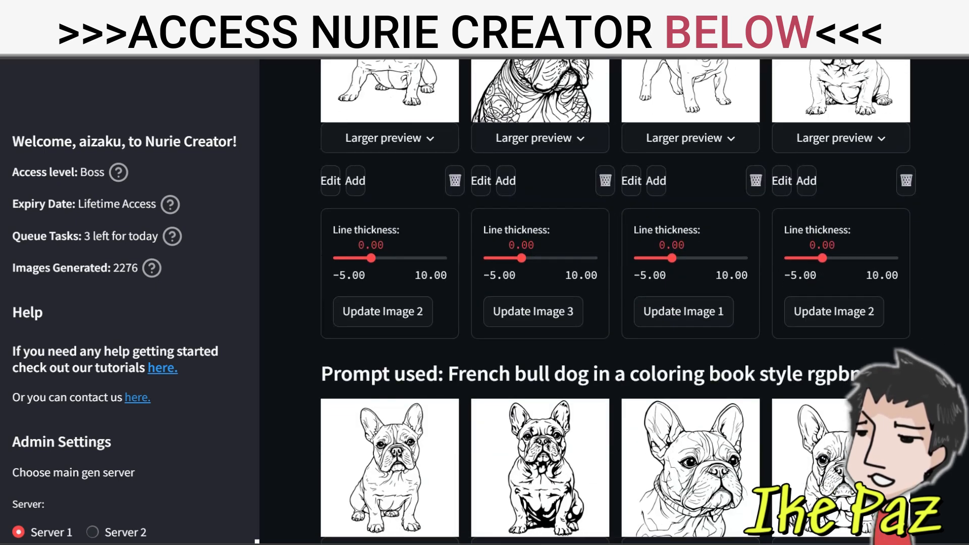
click(506, 422)
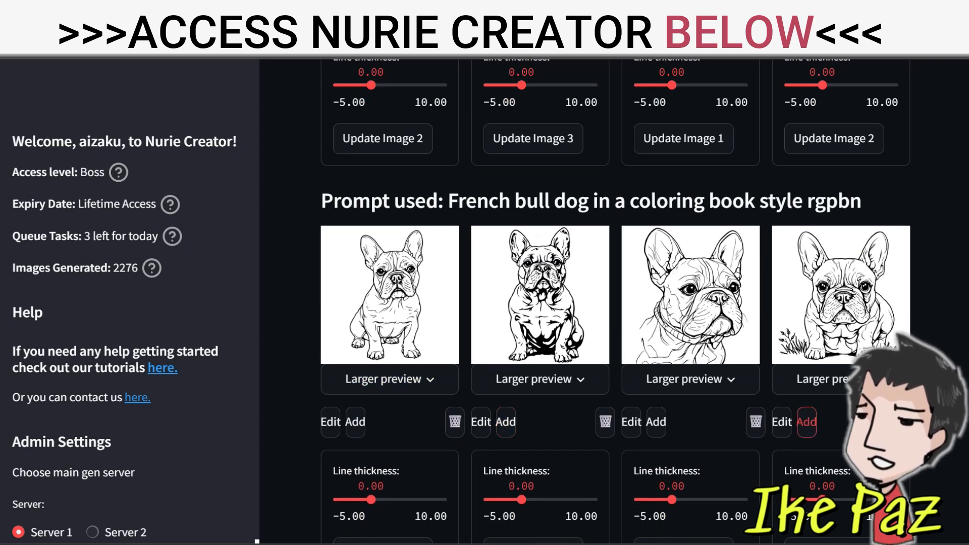
scroll(807, 422, down, 5)
scroll(615, 301, down, 4)
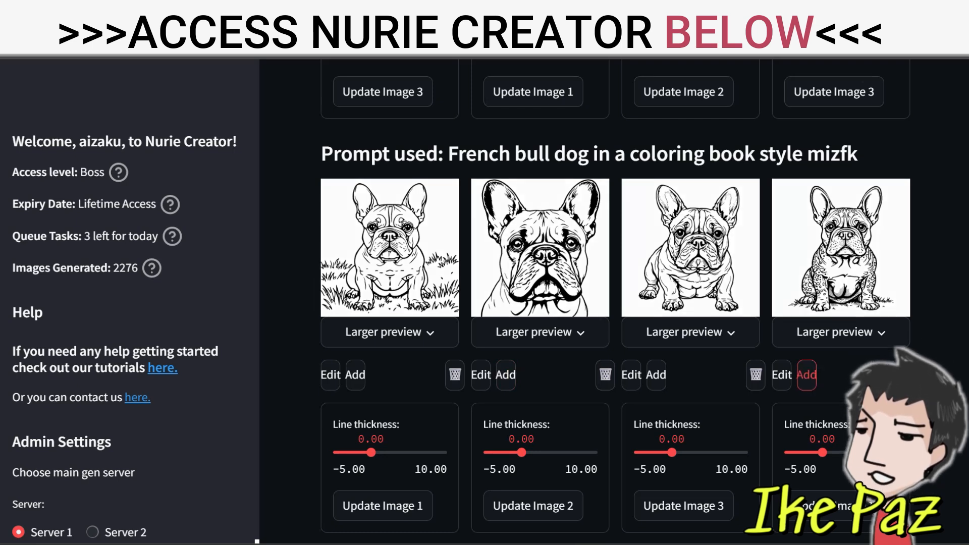
scroll(807, 374, down, 8)
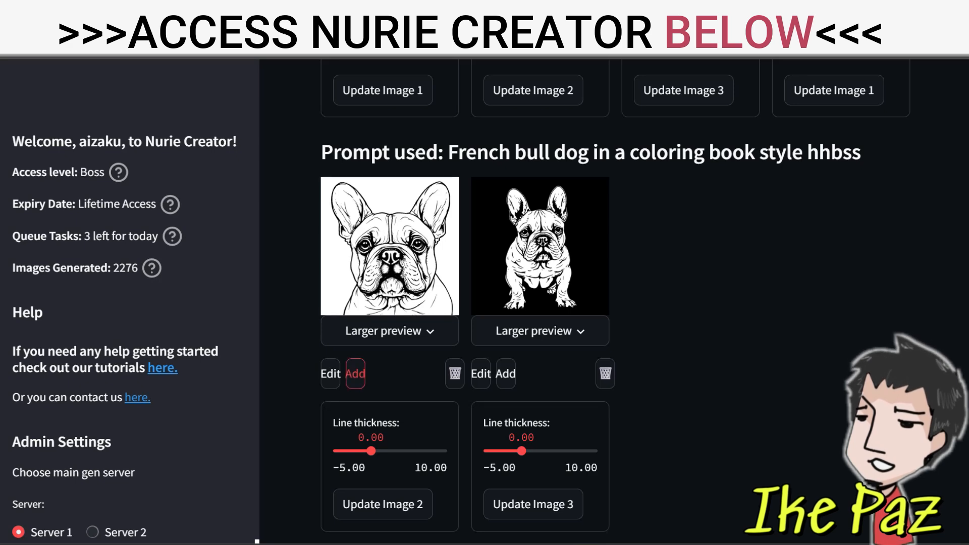
Show generated images 1 - 16 and add the first and fourth kwglj French bulldog images to the list
scroll(355, 373, up, 20)
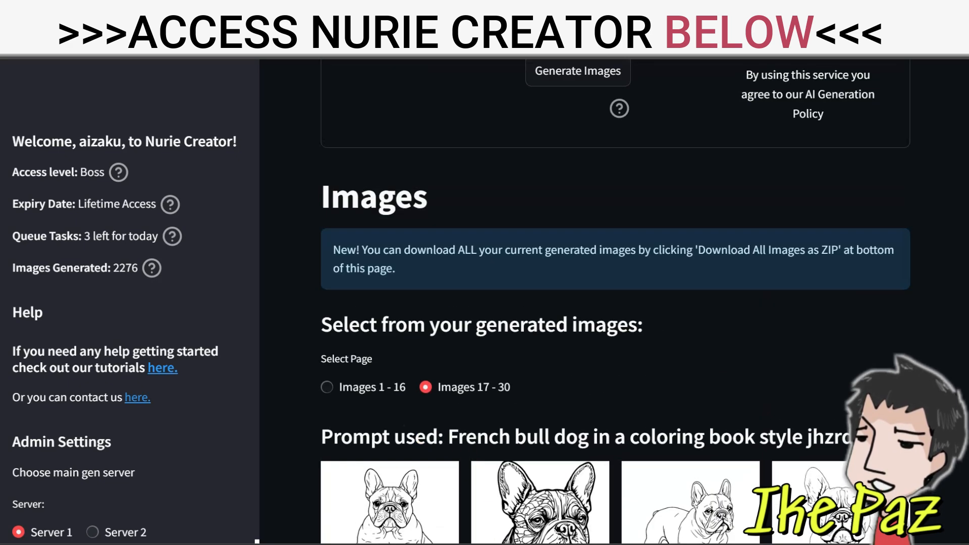
click(362, 387)
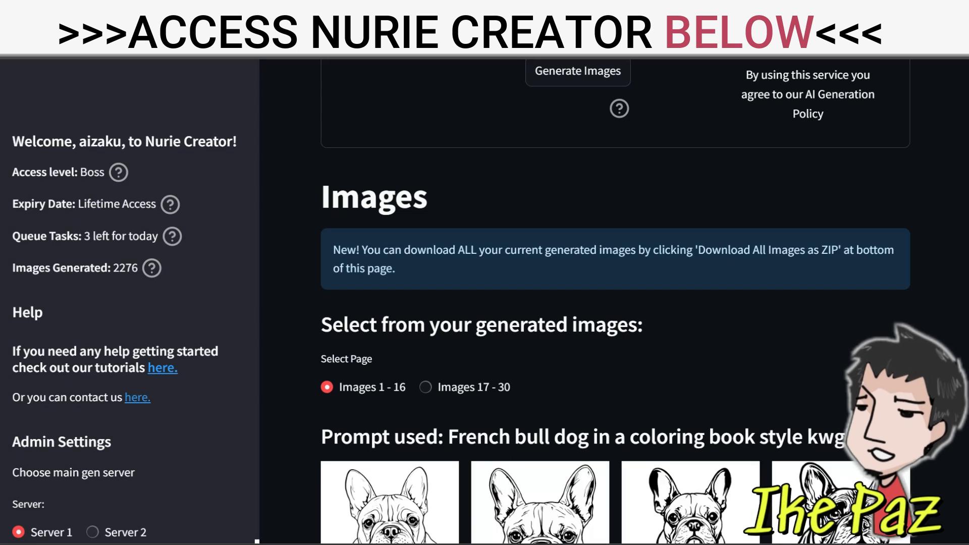
scroll(616, 303, down, 5)
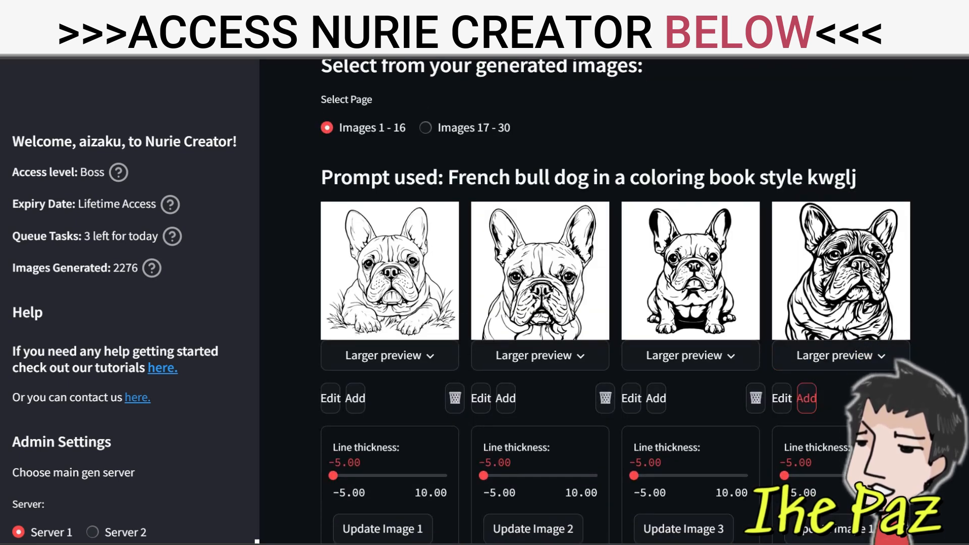
click(356, 399)
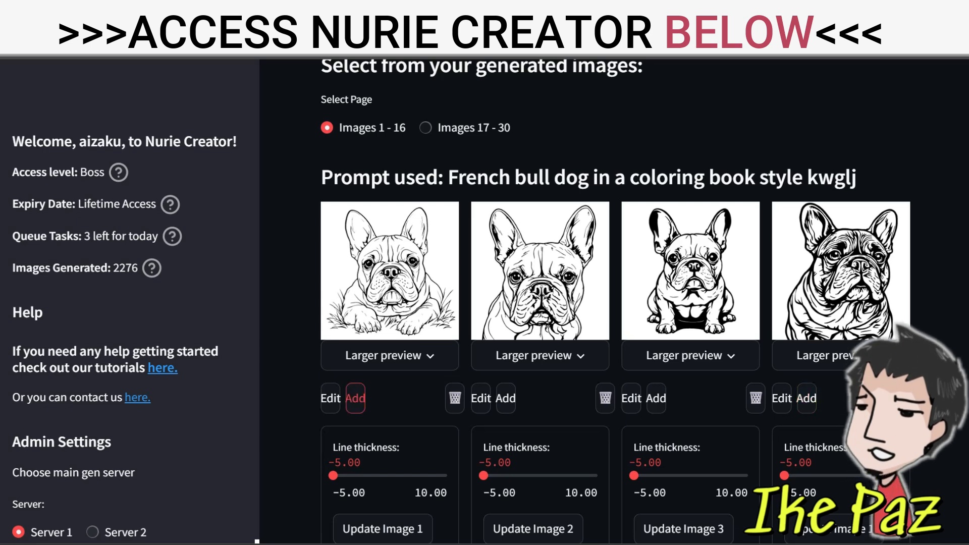
Open the Speedy Book Export for the selected French bulldog images
scroll(126, 302, down, 8)
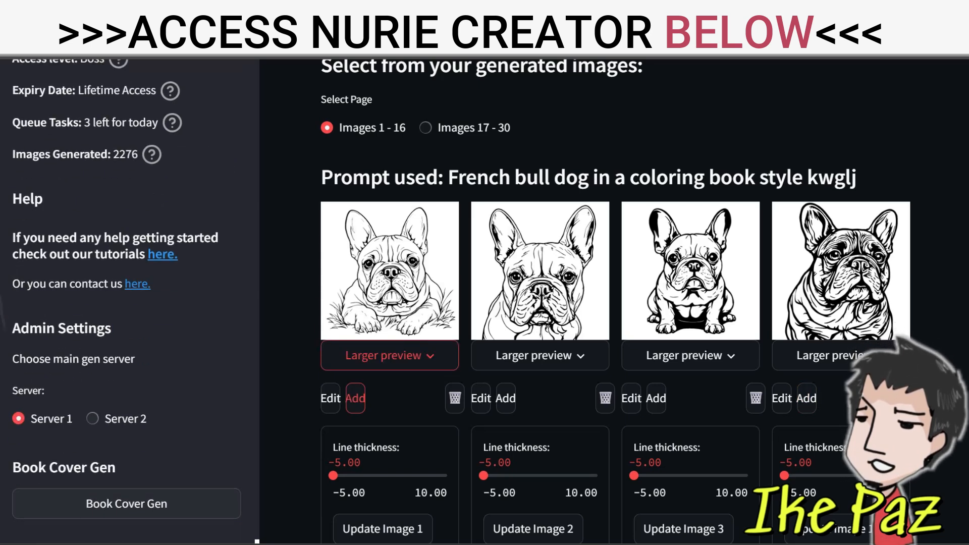
scroll(126, 303, down, 8)
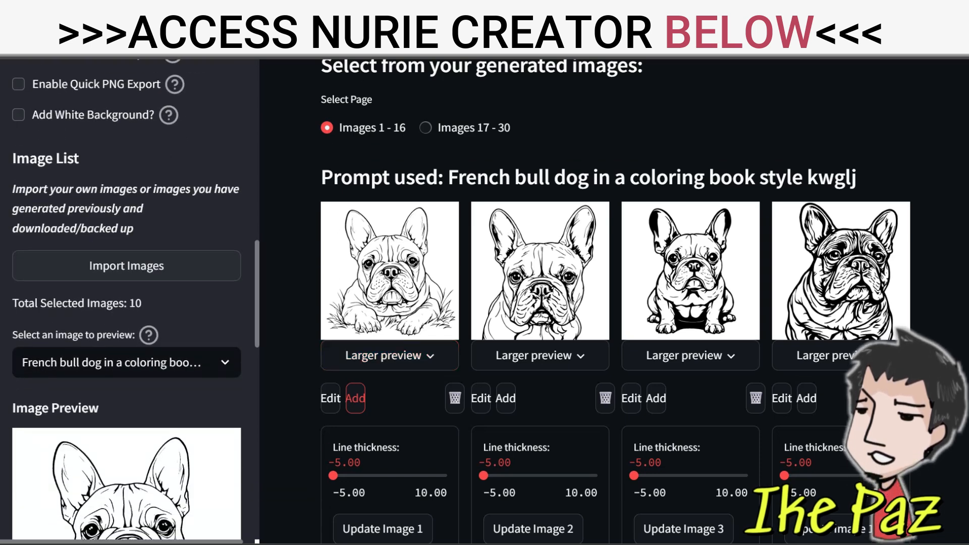
scroll(126, 303, down, 9)
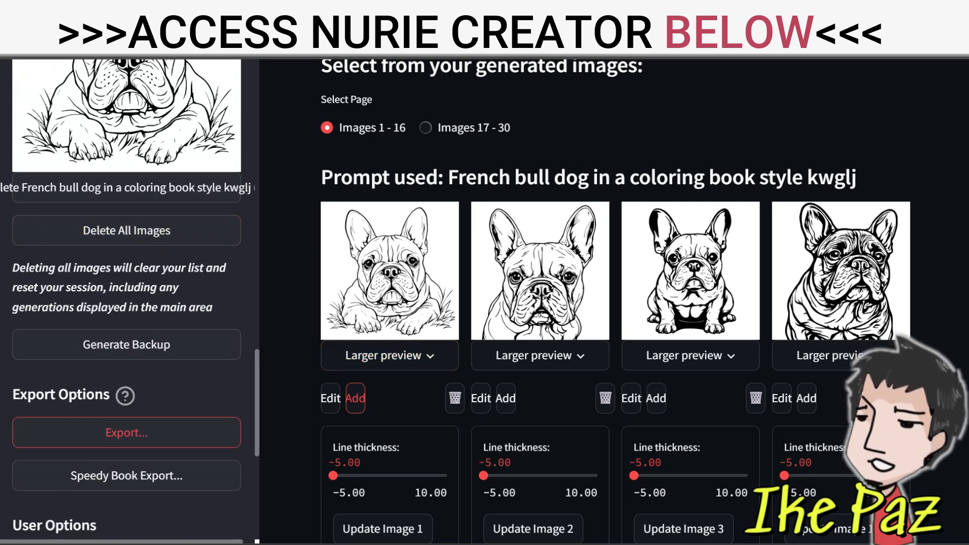
click(126, 477)
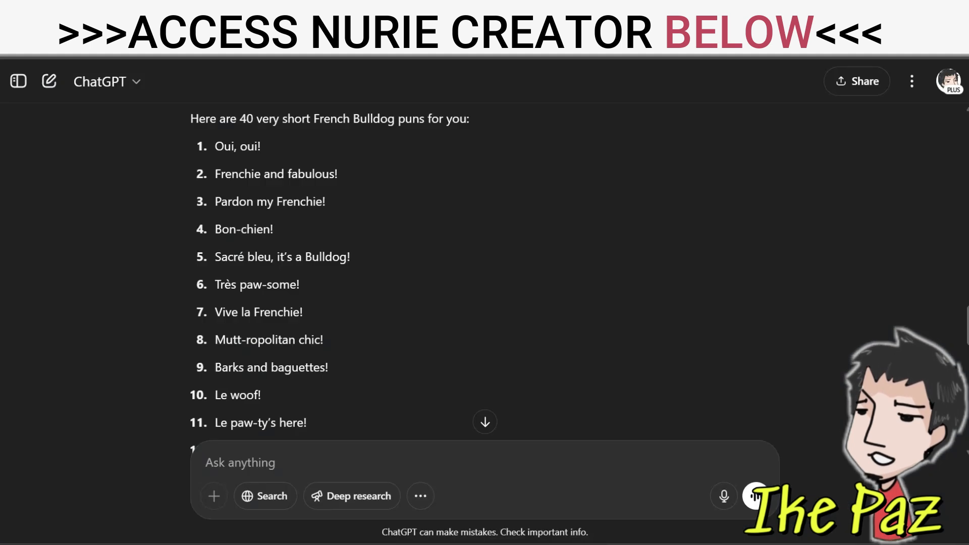
Switch to ChatGPT and copy the first ten French Bulldog puns, from "Oui, oui!" to "Le woof!"
drag(215, 146, 261, 395)
right_click(261, 204)
click(298, 220)
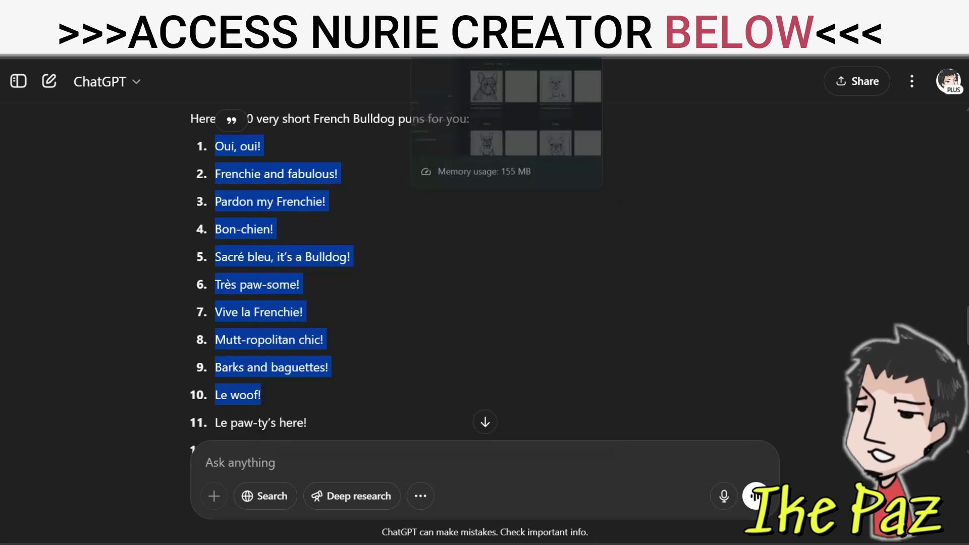
Switch back to Nurie Creator's book export and set the page text font to Oh Okey
click(465, 8)
scroll(126, 242, up, 10)
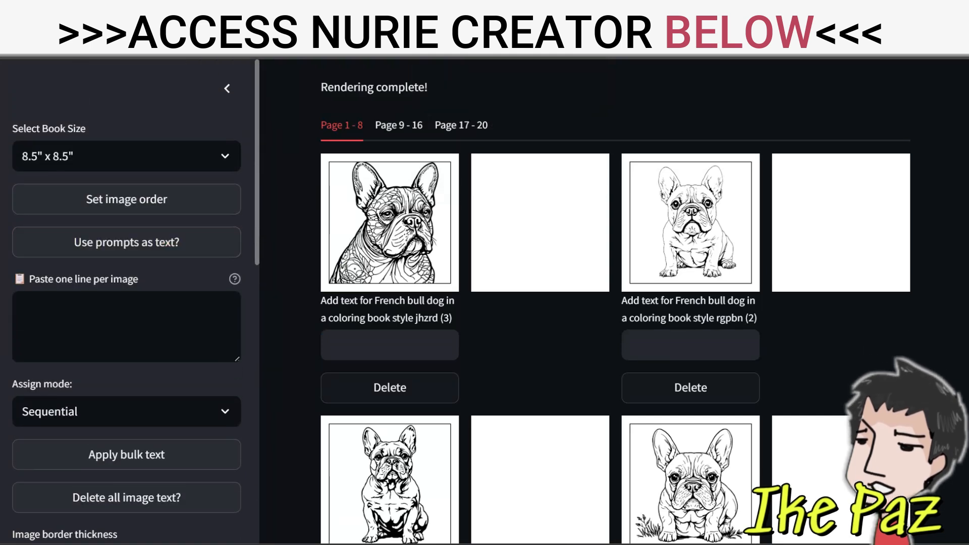
scroll(126, 302, down, 6)
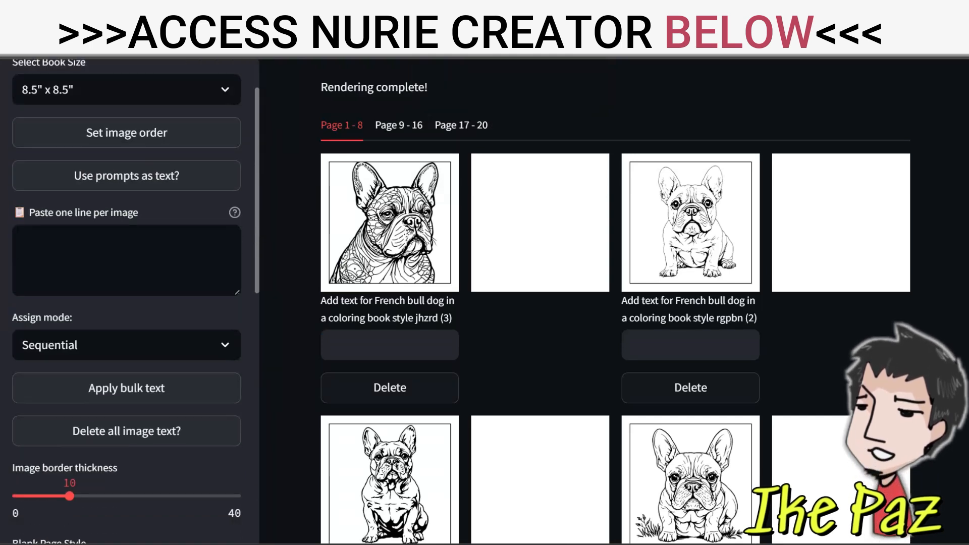
click(126, 395)
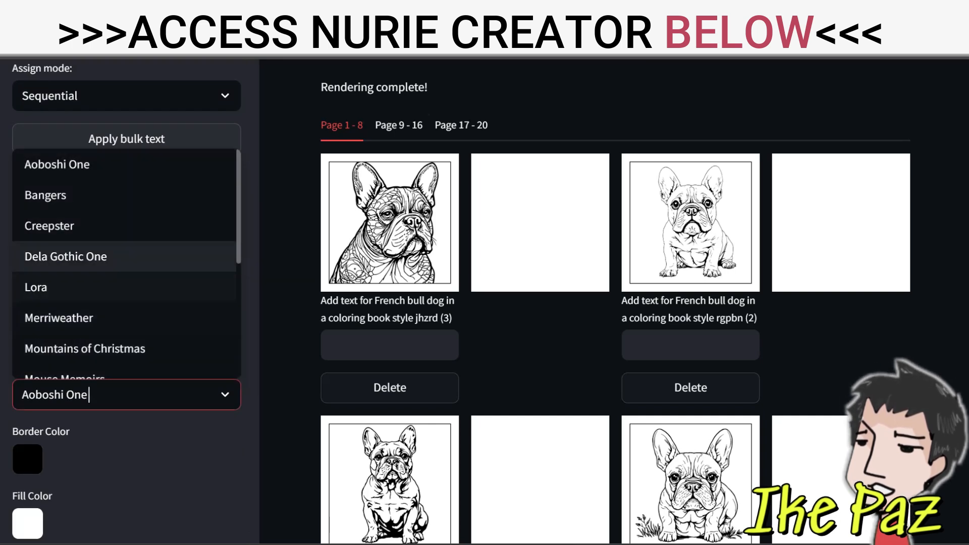
scroll(126, 256, down, 4)
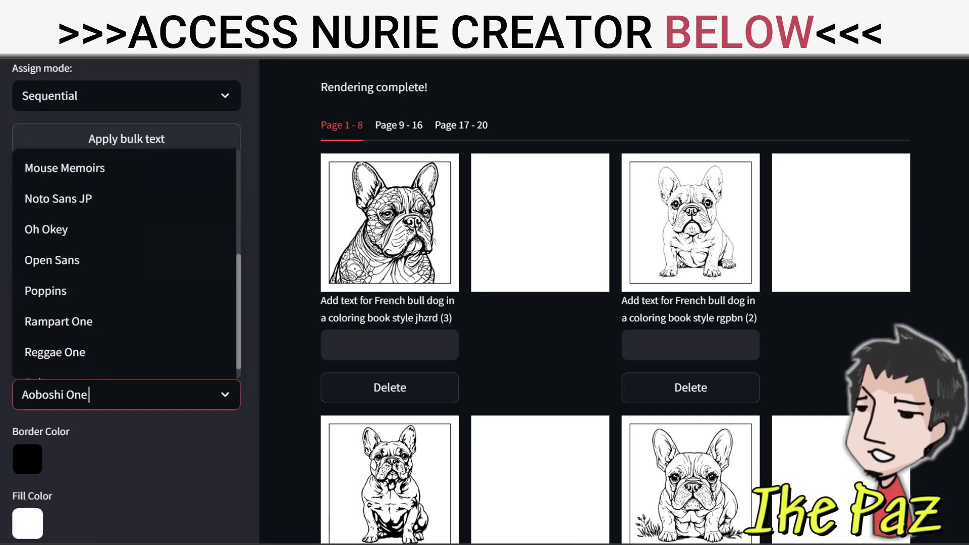
click(61, 229)
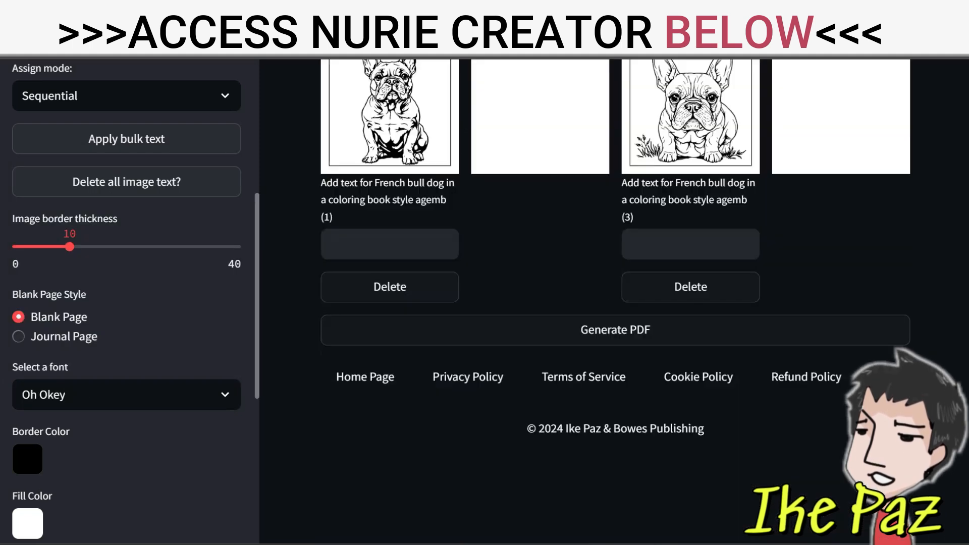
Paste the copied French Bulldog puns into the one-line-per-image text box
scroll(129, 303, up, 4)
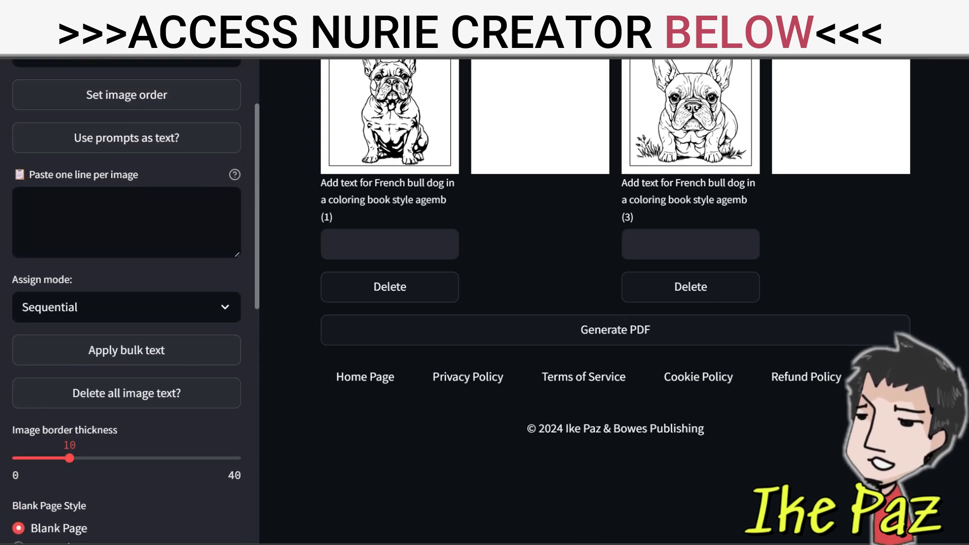
click(126, 222)
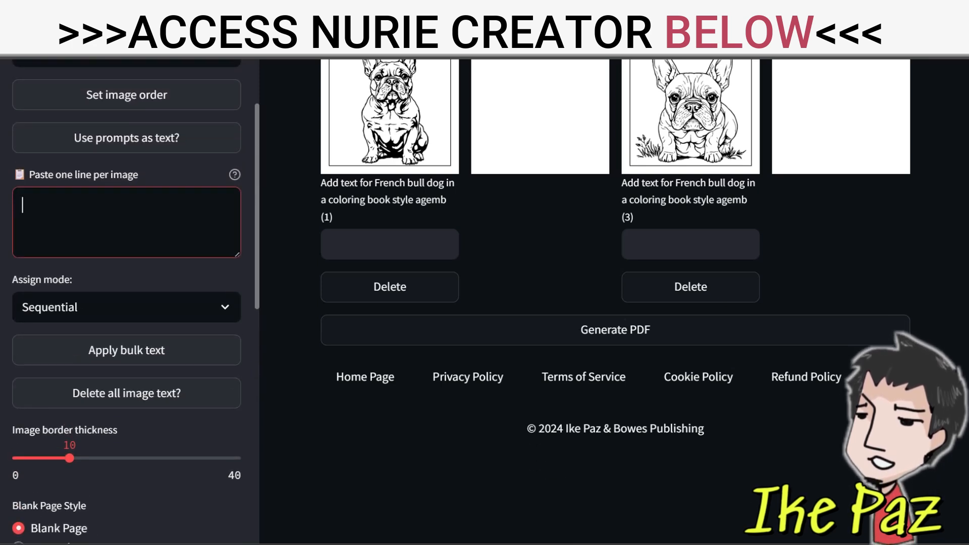
key(ctrl+v)
Remove the blank lines between the pasted puns, from "Le woof!" back up to "Oui, oui!"
click(23, 233)
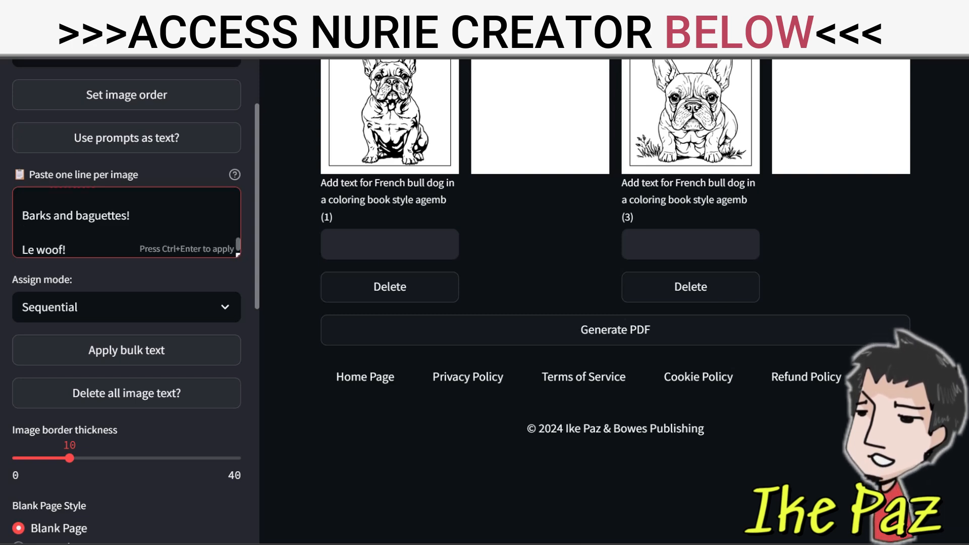
scroll(126, 222, down, 1)
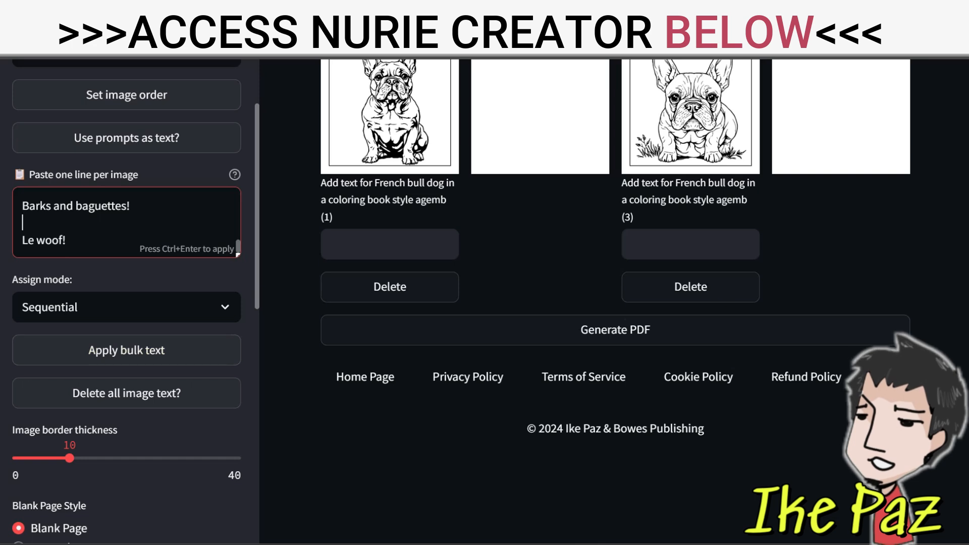
key(BackSpace)
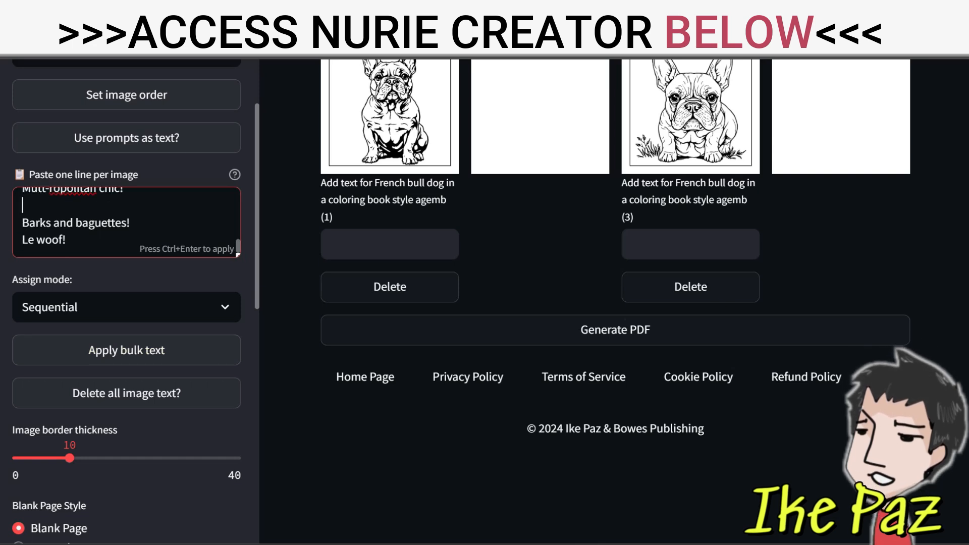
key(BackSpace)
drag(238, 246, 238, 237)
click(101, 227)
key(BackSpace)
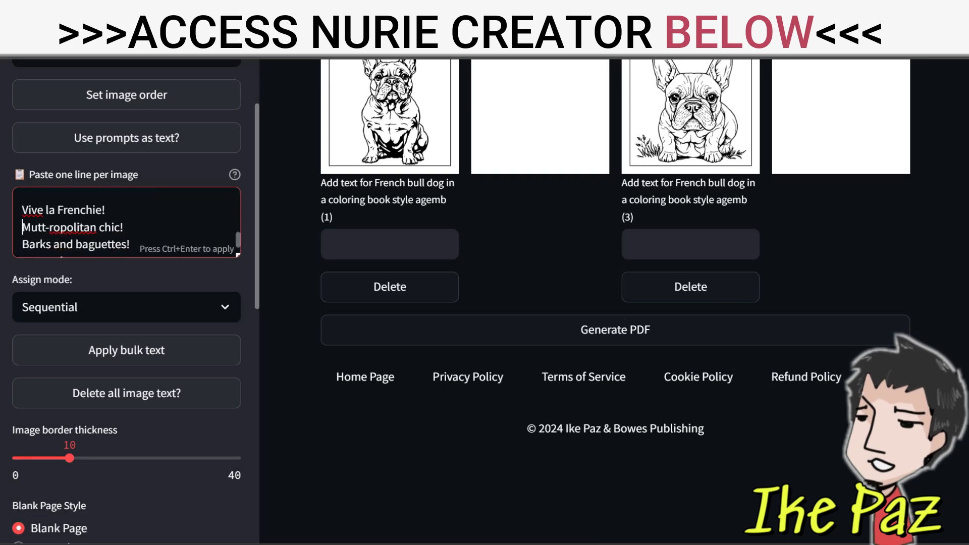
key(Up)
key(BackSpace)
key(BackSpace)
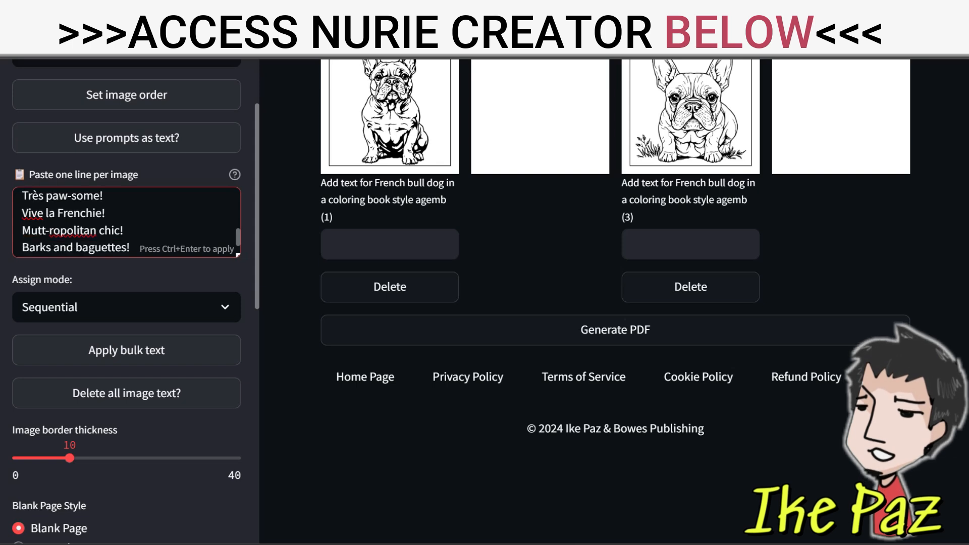
scroll(126, 222, up, 1)
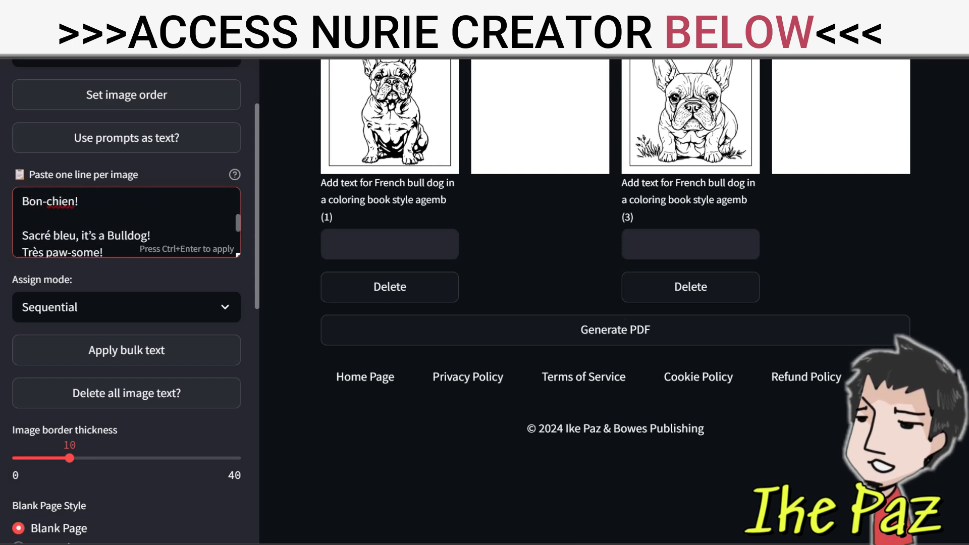
key(Delete)
mouse_move(231, 221)
mouse_down()
mouse_move(232, 205)
mouse_move(238, 225)
mouse_move(238, 215)
mouse_up()
key(Up)
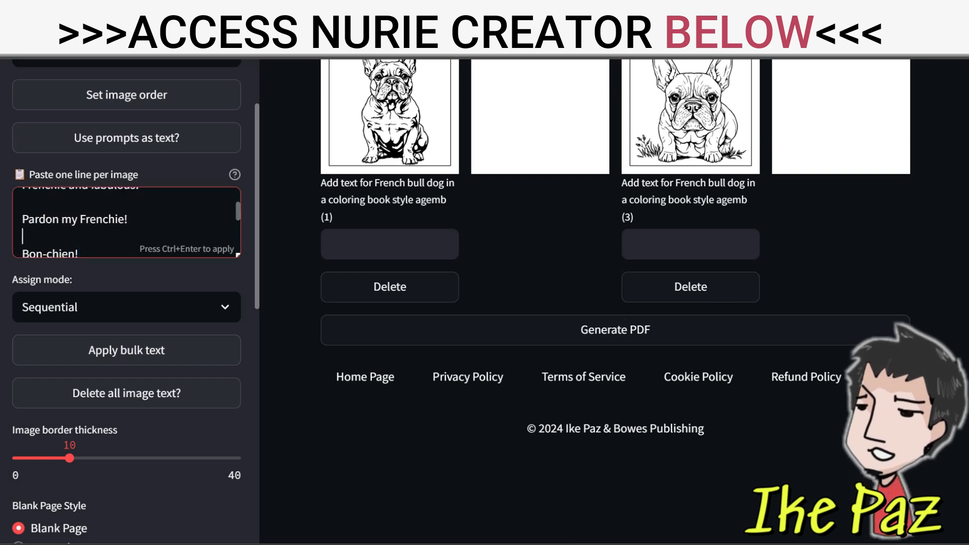
key(Delete)
key(Up)
key(Up)
key(Delete)
key(Up)
key(Up)
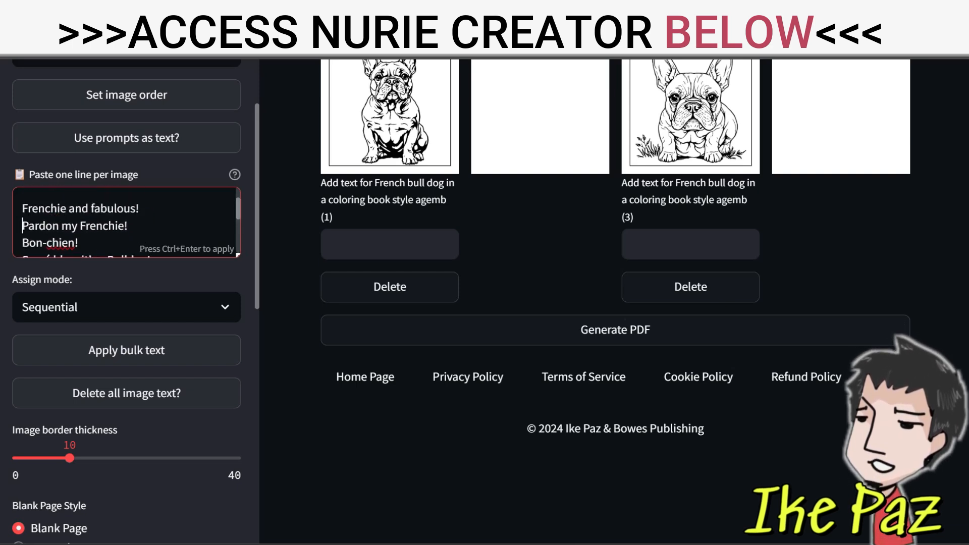
key(Delete)
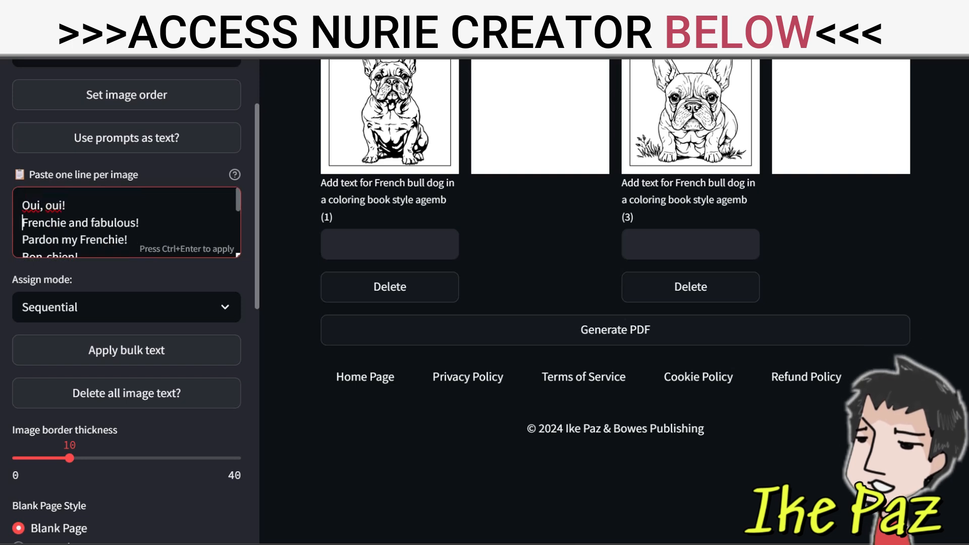
Keep the assign mode on Sequential and apply the bulk text to the book's images
click(126, 308)
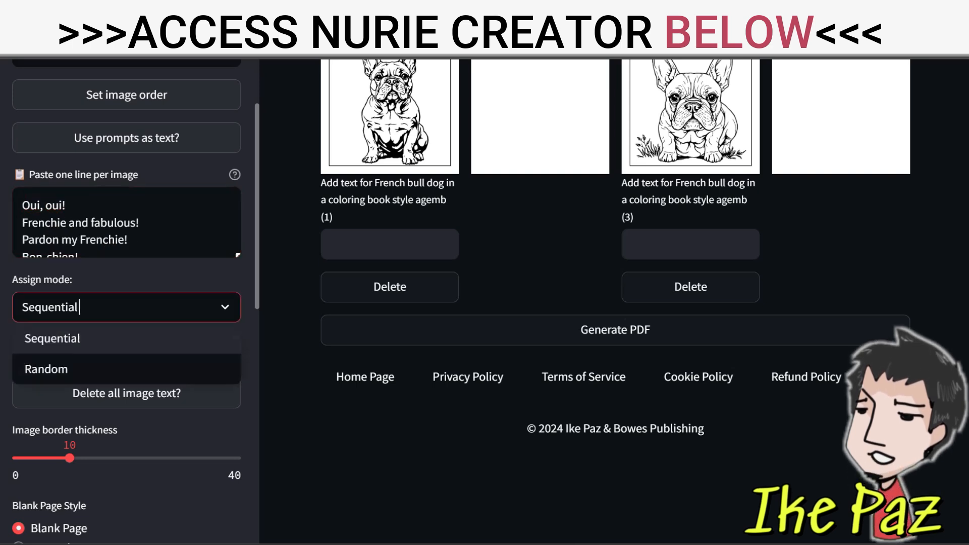
click(111, 340)
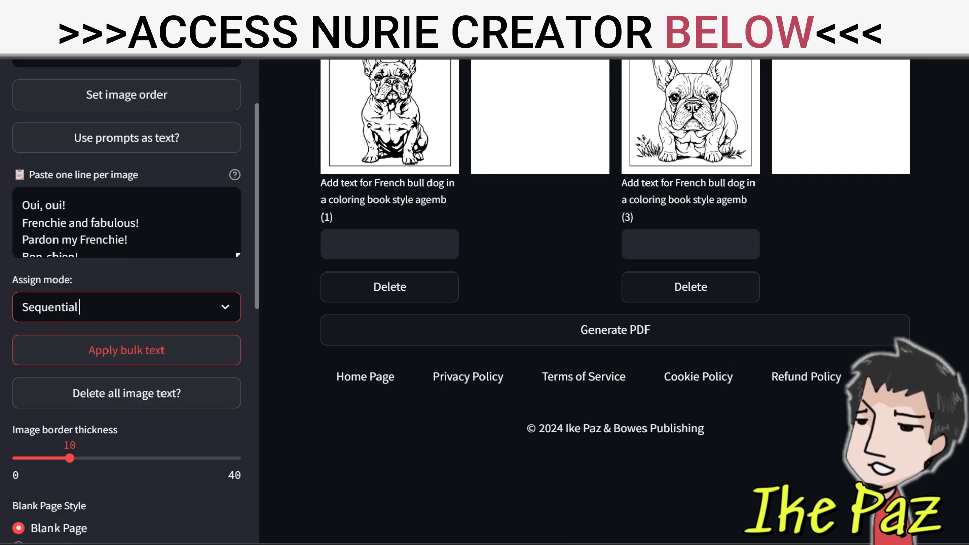
click(127, 350)
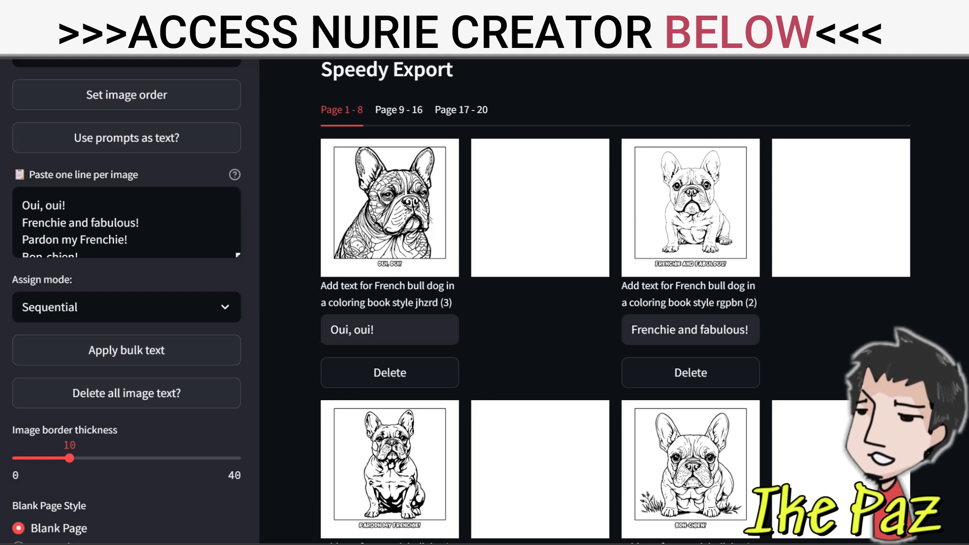
scroll(615, 302, down, 5)
scroll(615, 301, up, 5)
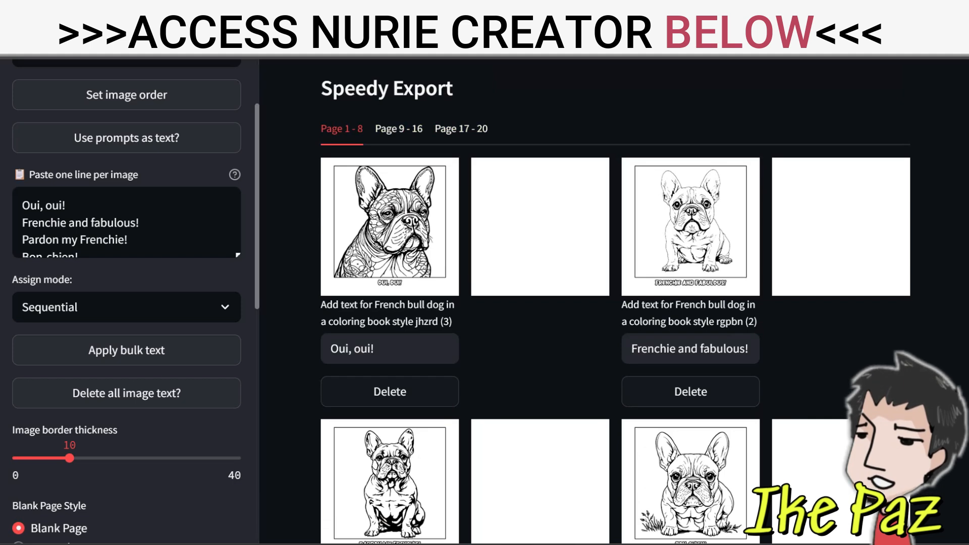
scroll(126, 303, down, 10)
scroll(126, 303, up, 5)
scroll(126, 303, up, 1)
Enable the title copyright page and test color page for the book
scroll(126, 303, down, 4)
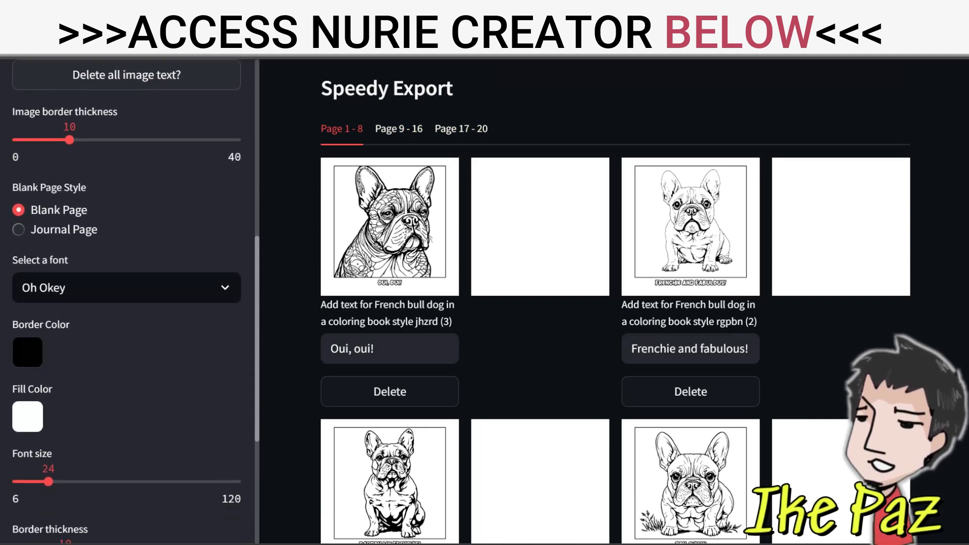
scroll(126, 303, down, 4)
click(18, 369)
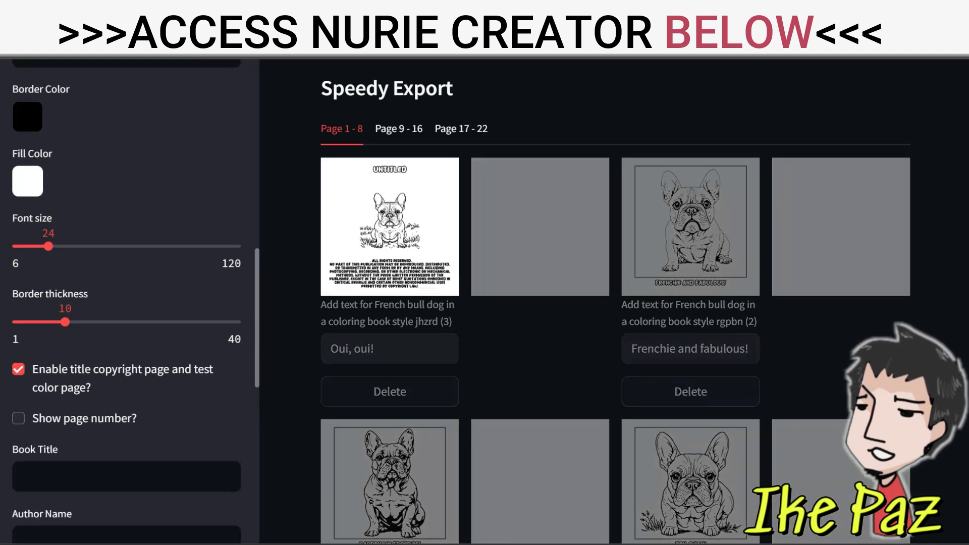
Enter "French Bulldog Puns Coloring Book" as the book title
click(91, 476)
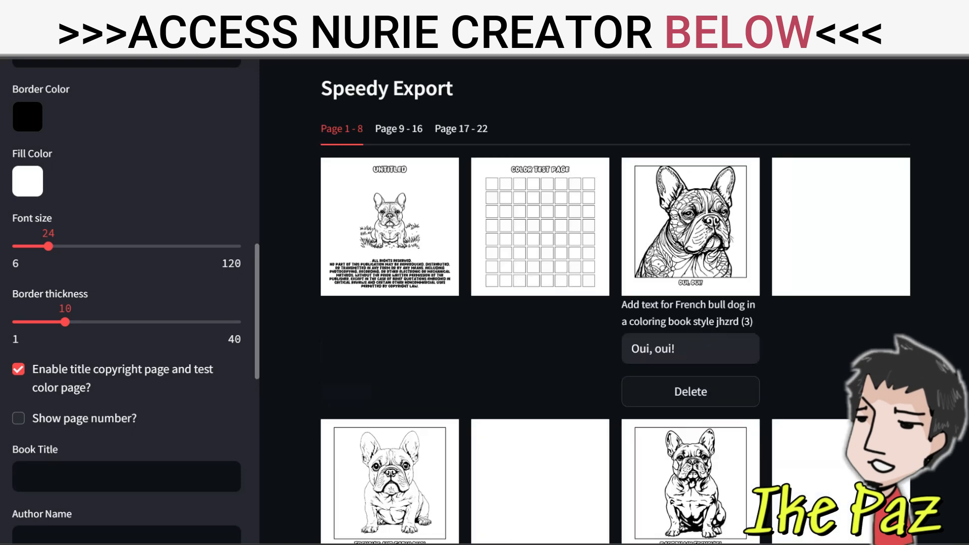
text(French)
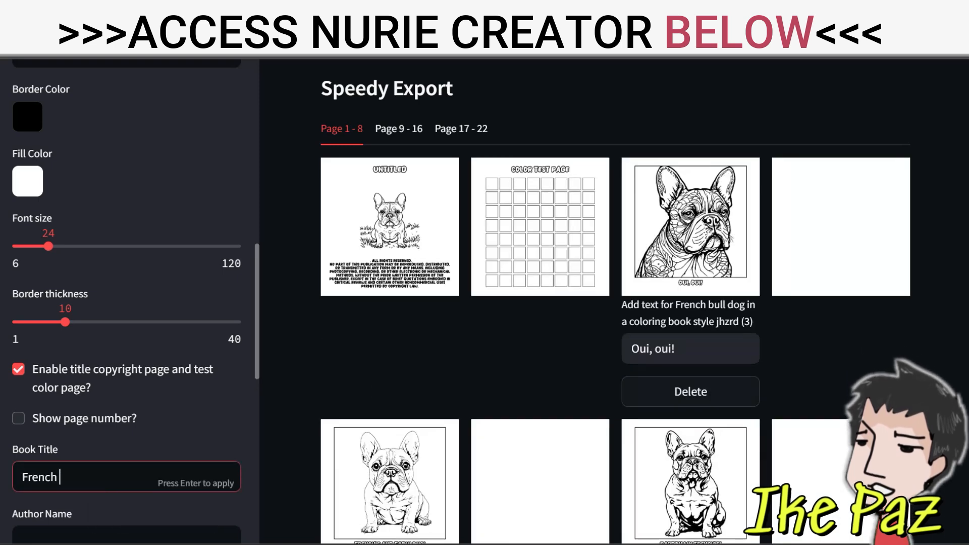
text( Bulldog)
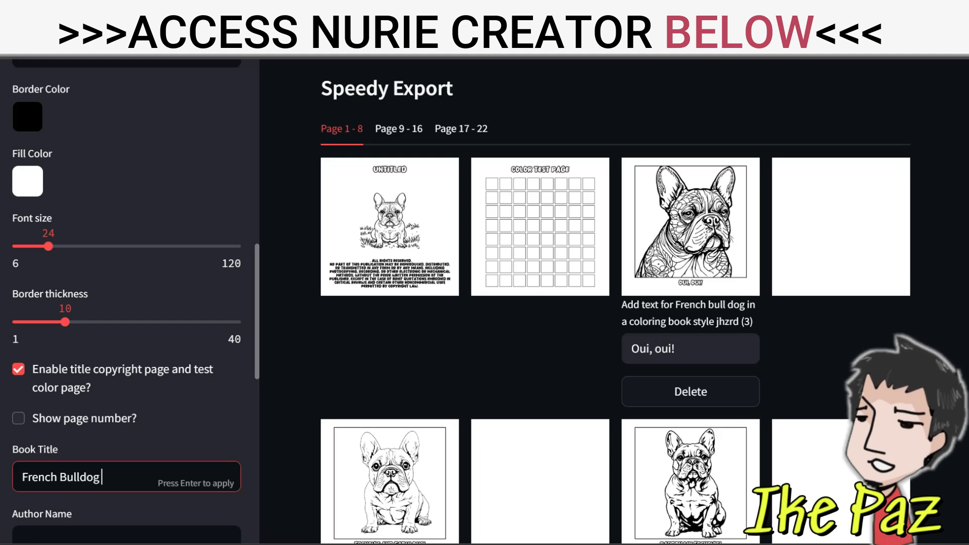
text( Cute Pu)
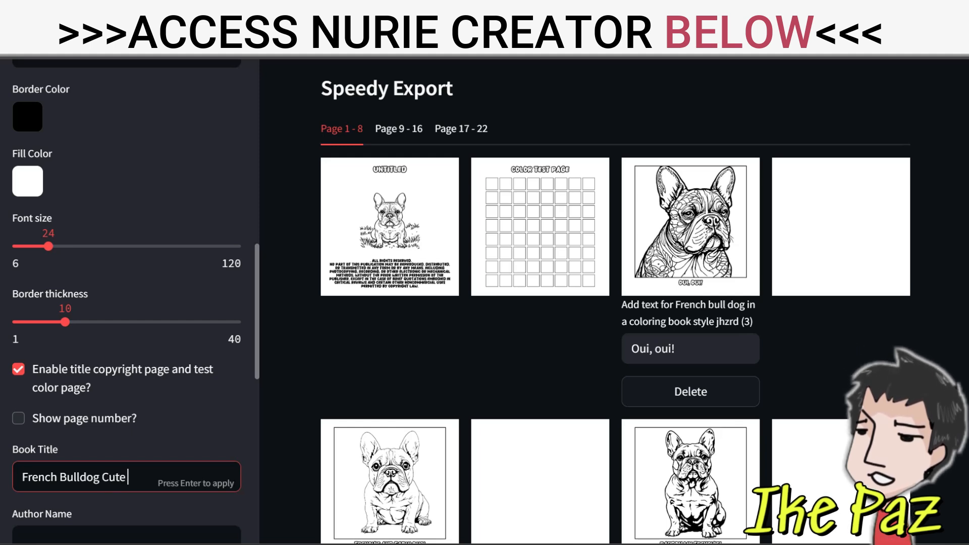
key(BackSpace)
key(BackSpace)
key(BackSpace)
key(BackSpace)
key(BackSpace)
key(BackSpace)
key(BackSpace)
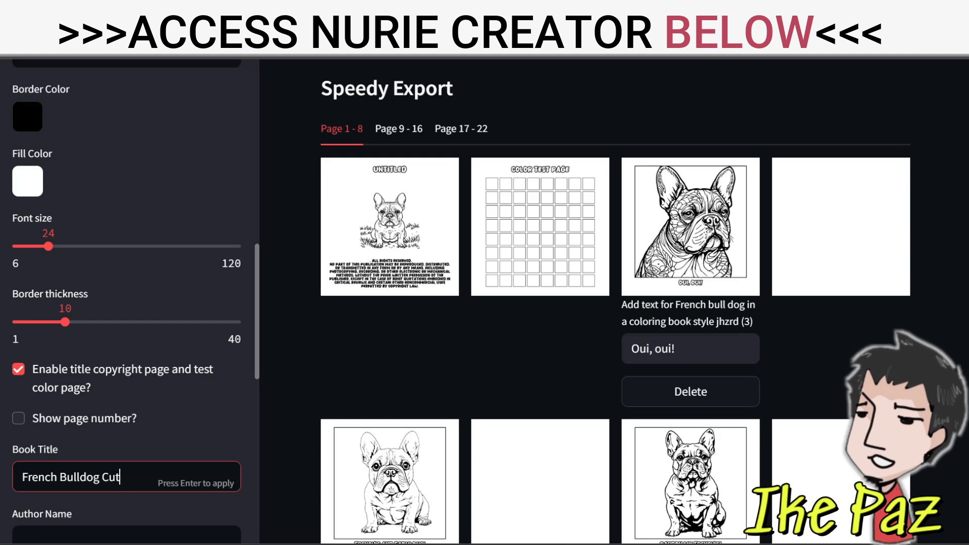
text(Puns )
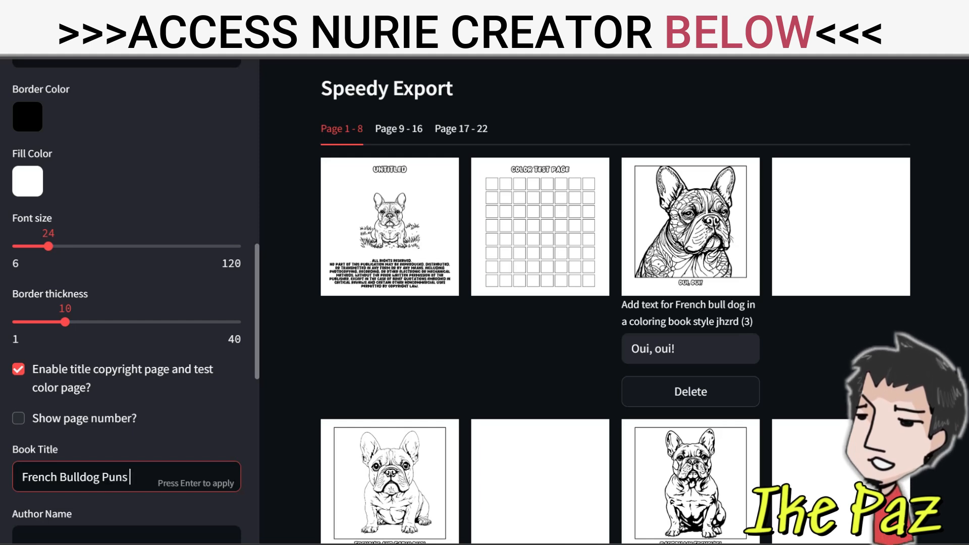
text(Coloring)
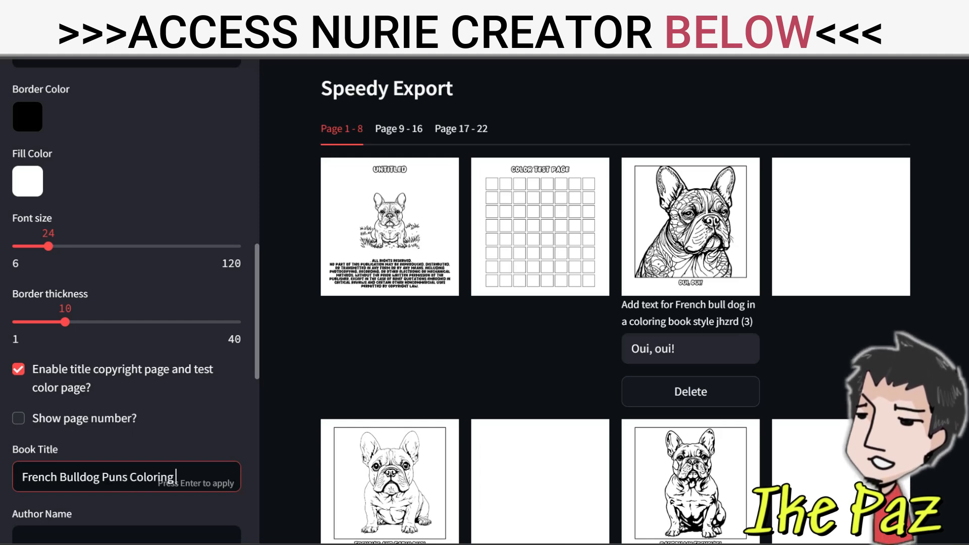
text( Book)
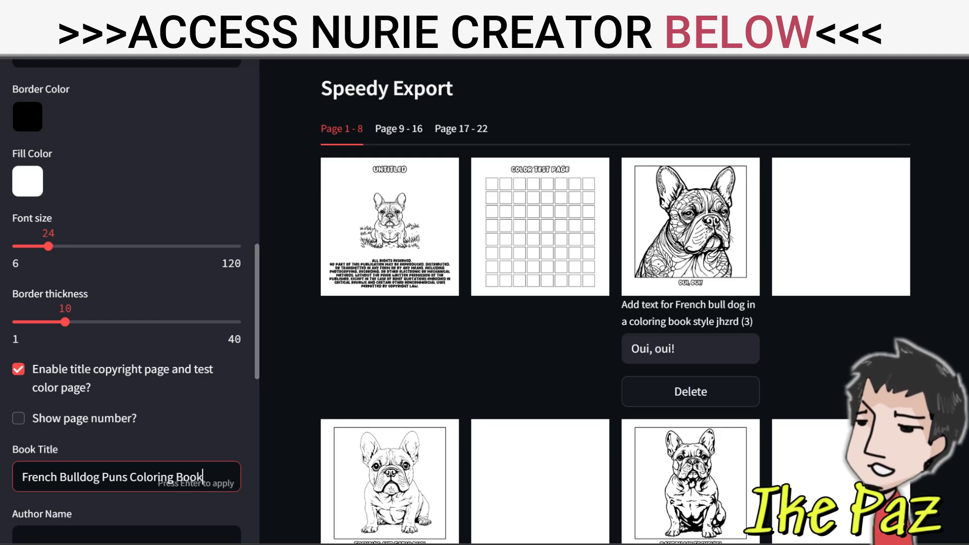
Apply the book title and fill in the author's name
scroll(126, 302, down, 5)
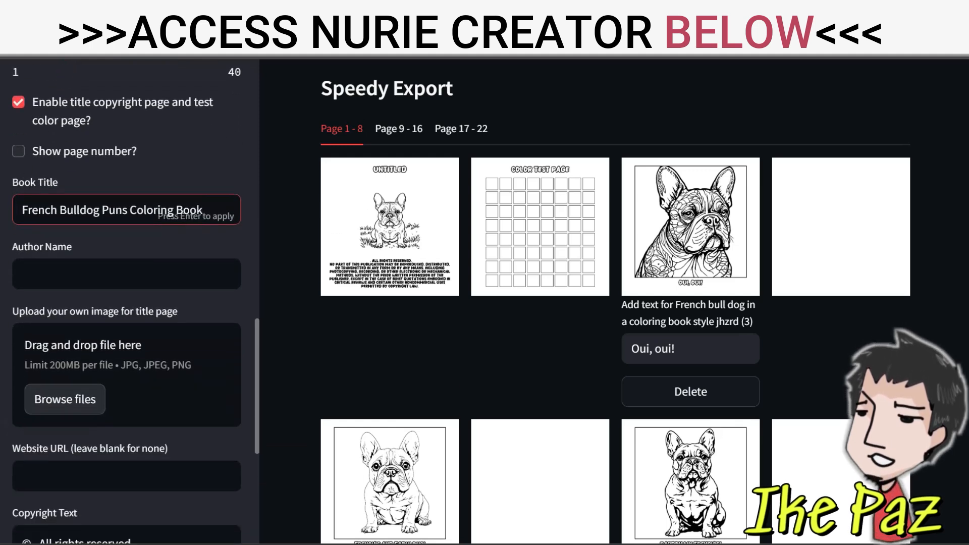
click(126, 274)
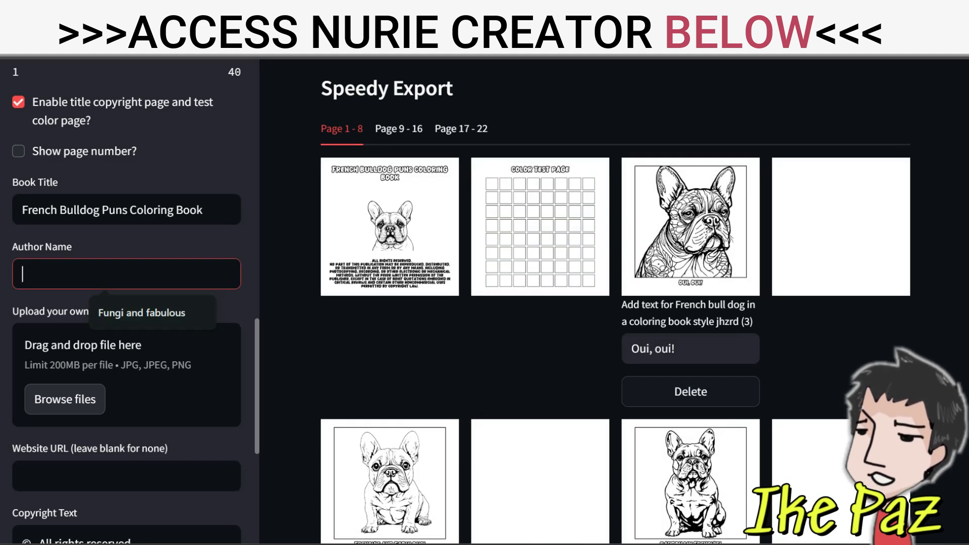
text(Jean)
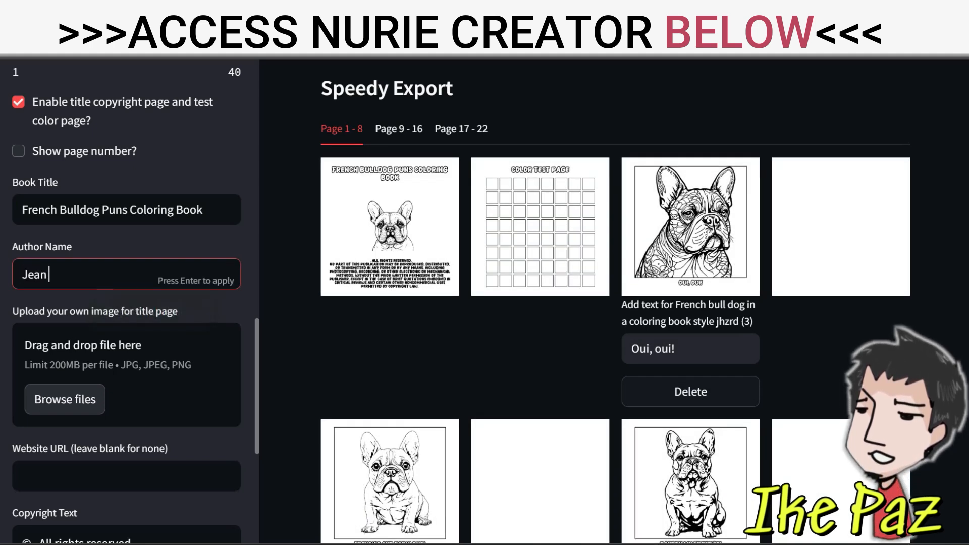
text( Loch)
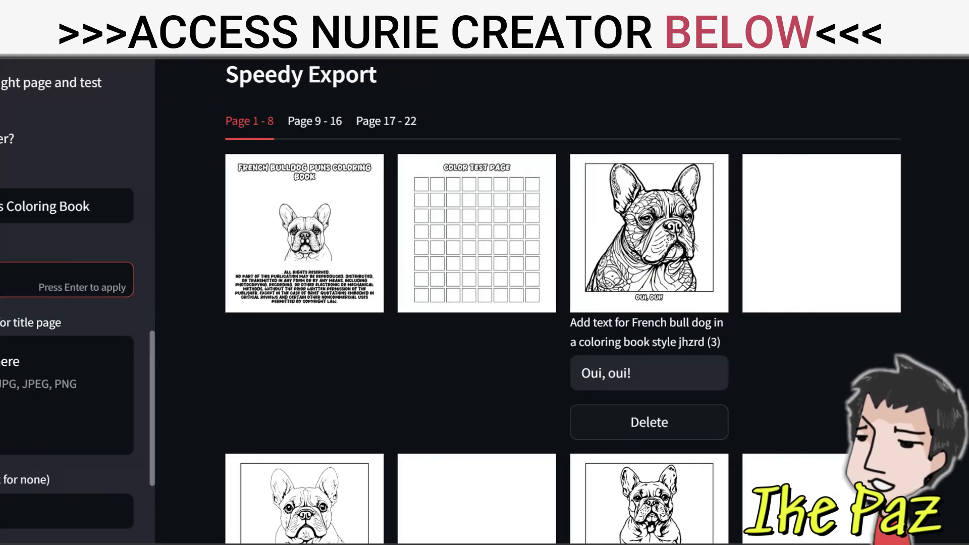
Increase the caption font size to 44
scroll(65, 303, up, 8)
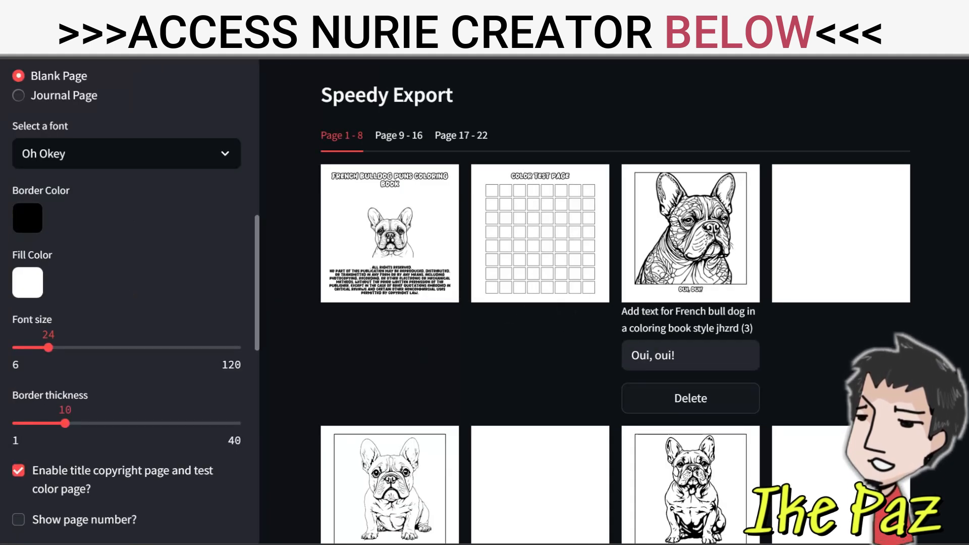
drag(49, 347, 88, 347)
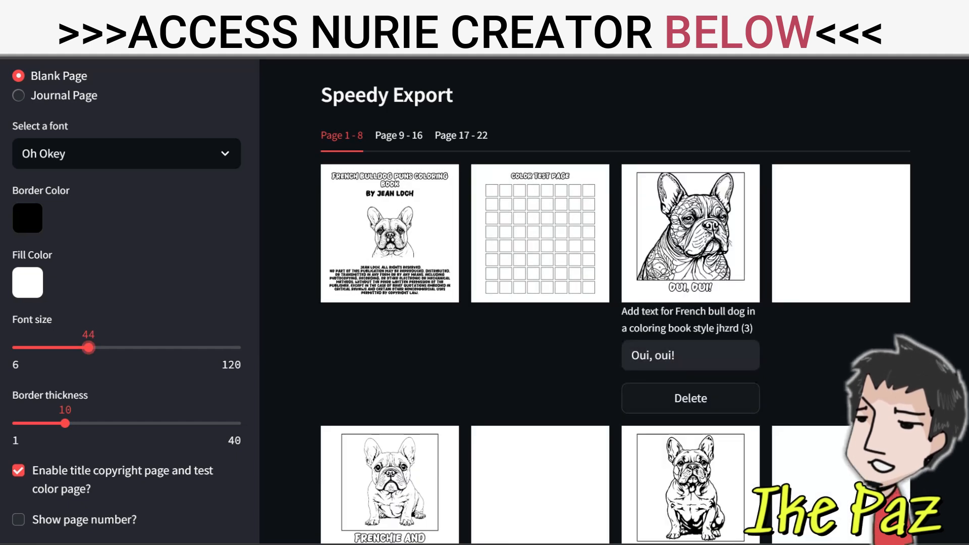
scroll(615, 303, down, 6)
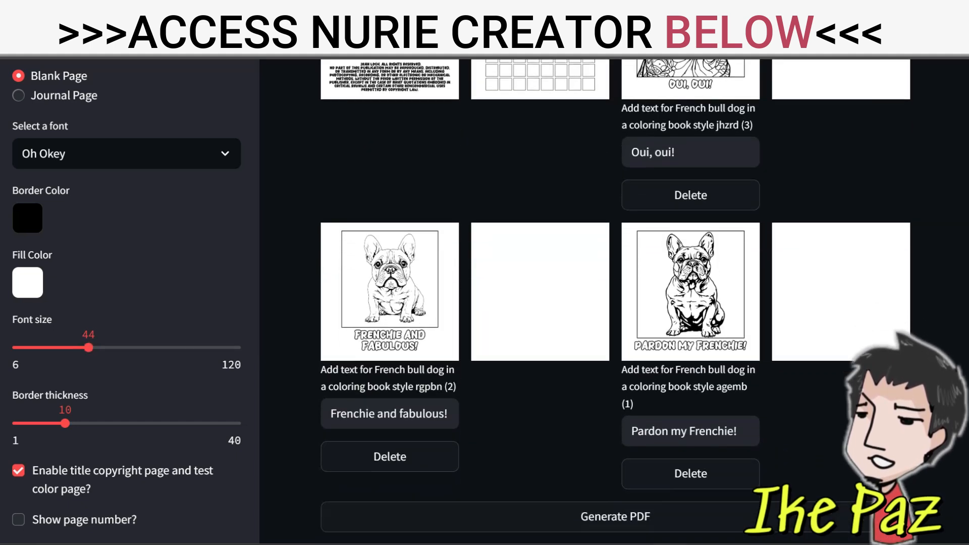
Show pages 9 - 16 of the export preview and check the captions under their images
scroll(616, 303, up, 9)
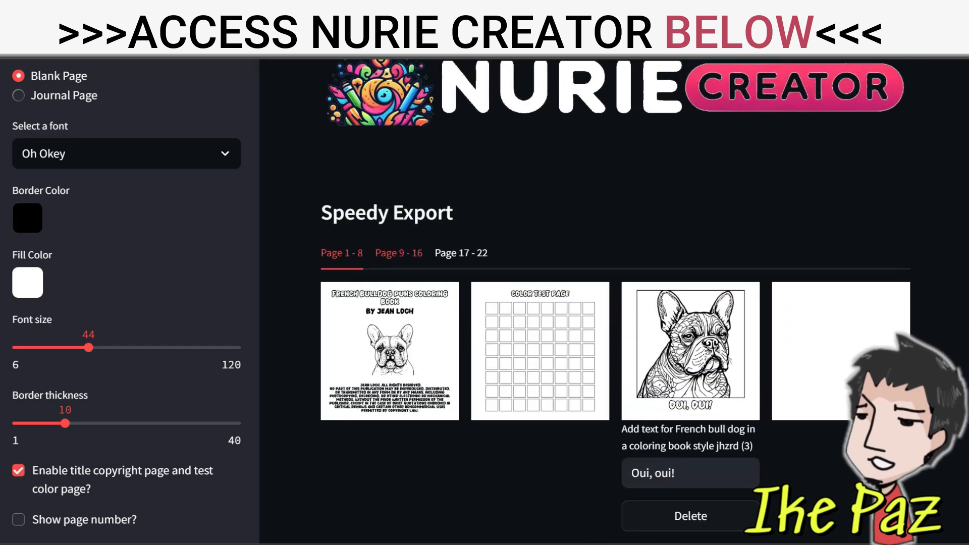
click(398, 253)
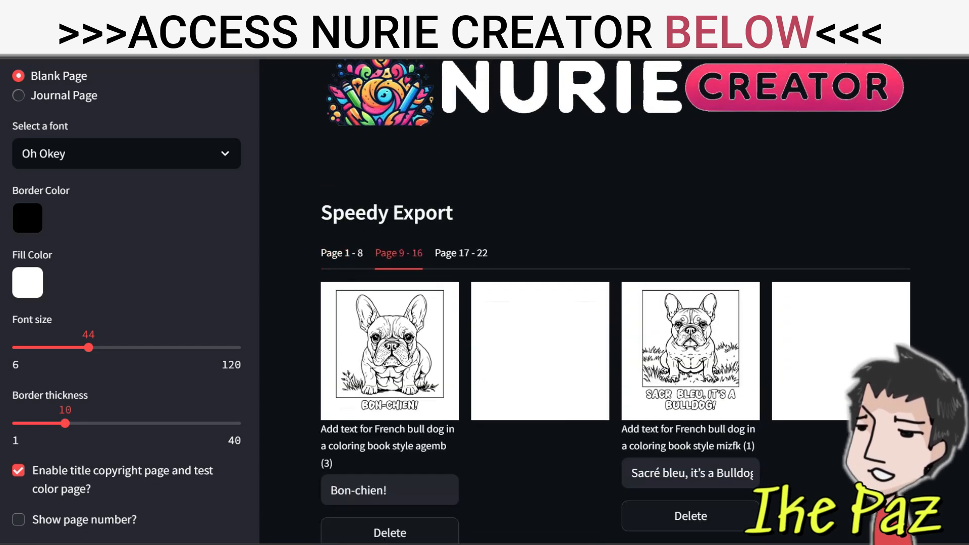
scroll(616, 303, down, 6)
scroll(616, 303, down, 2)
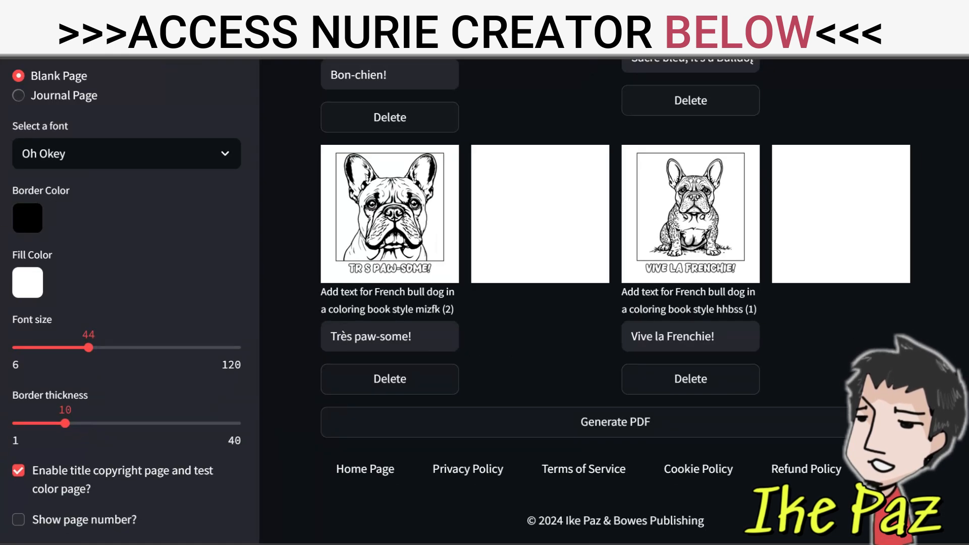
Show pages 17 - 22 of the export preview and check the captions under their images
scroll(615, 301, up, 7)
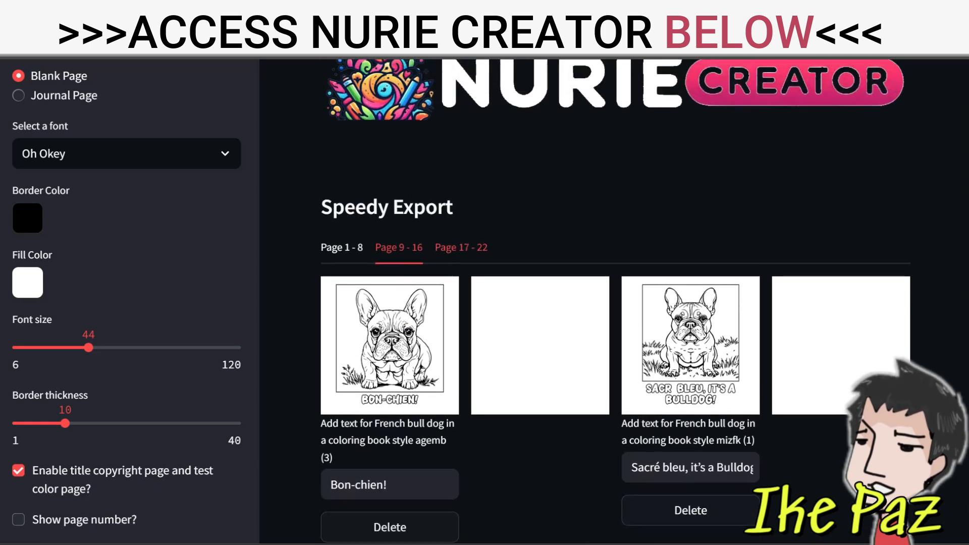
click(461, 247)
scroll(616, 354, down, 8)
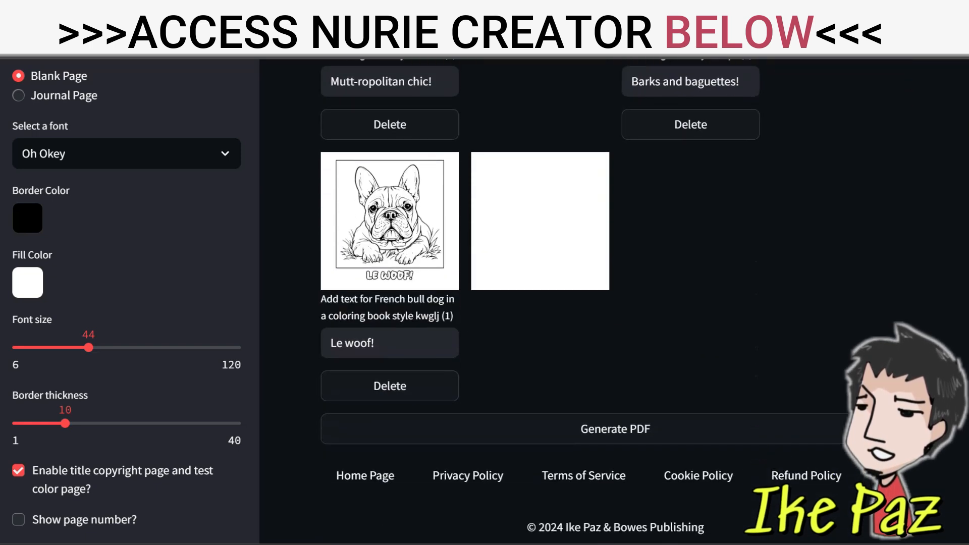
scroll(616, 353, up, 6)
scroll(616, 353, up, 1)
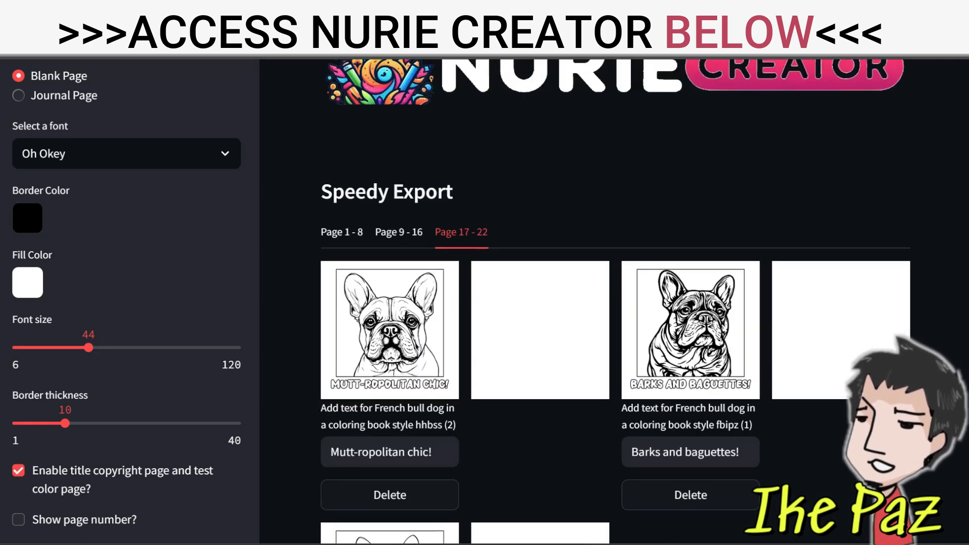
Generate the interior PDF of the coloring book and open the downloaded file
scroll(616, 353, down, 7)
click(615, 364)
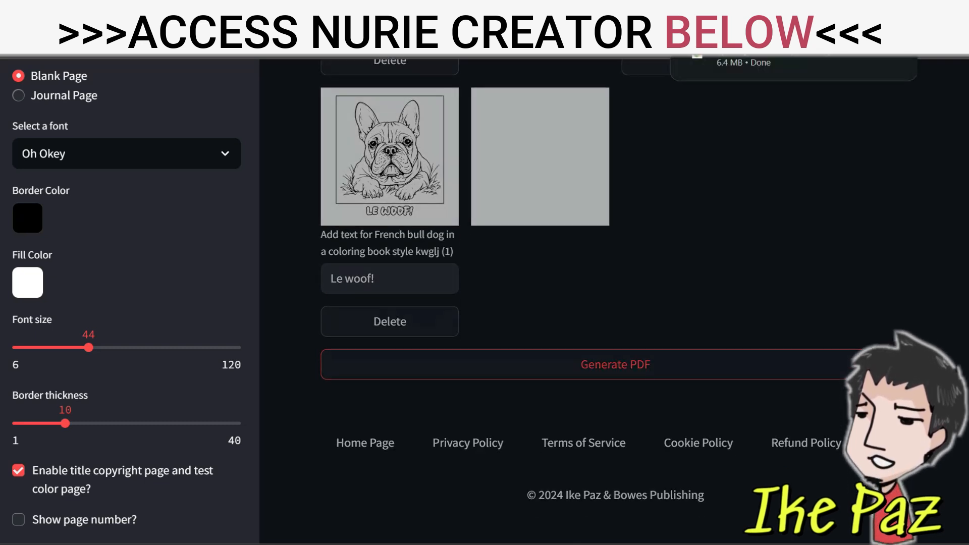
click(767, 58)
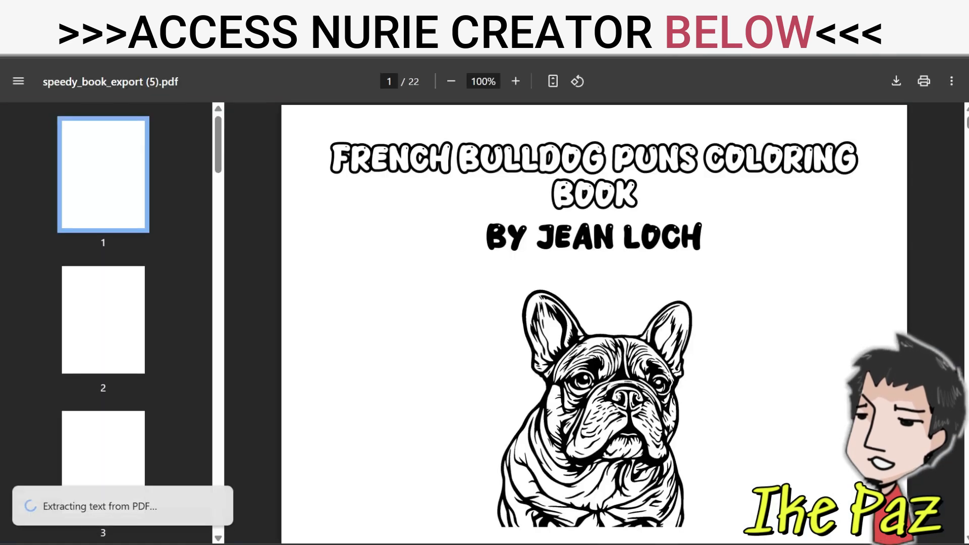
Look through the pages of the exported PDF, checking the title page, the captioned drawings and the blank pages between them
scroll(594, 323, down, 20)
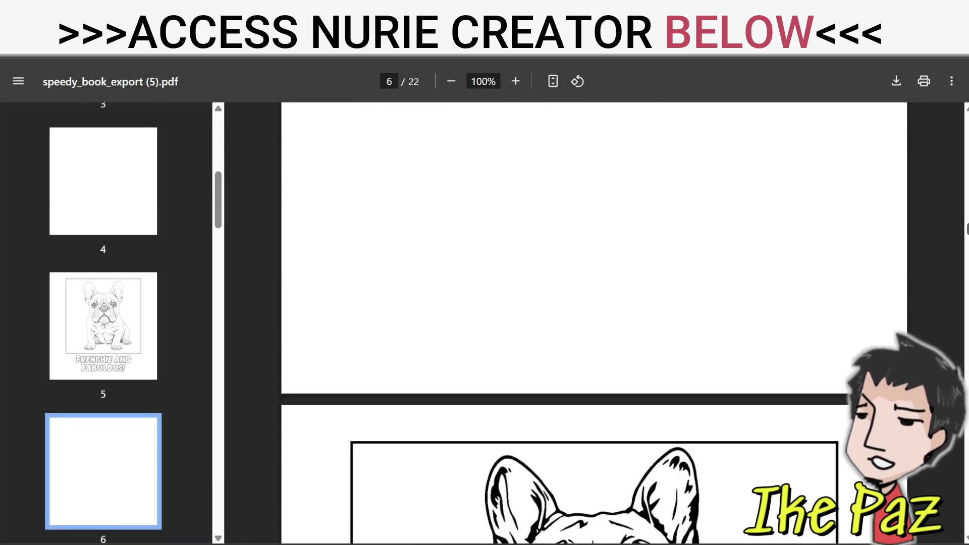
scroll(594, 323, down, 20)
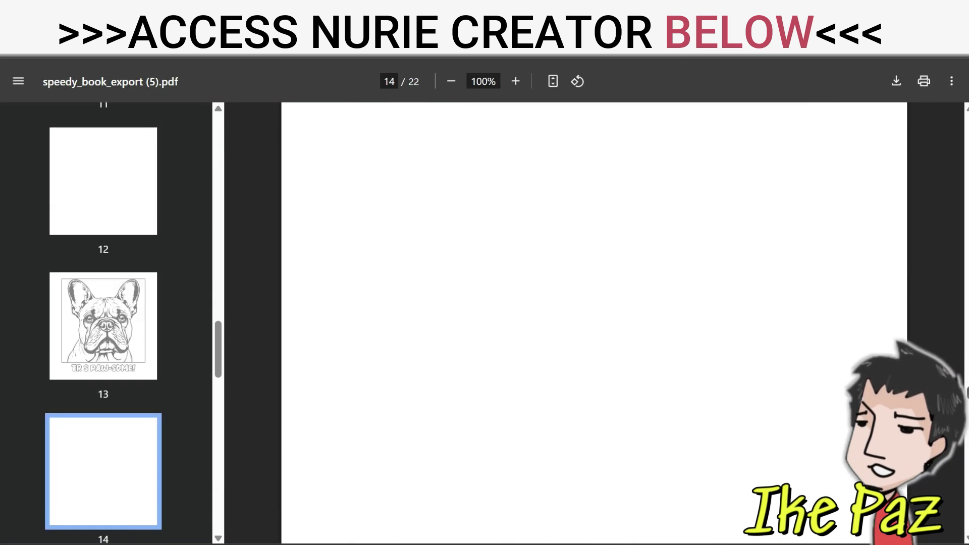
scroll(594, 323, down, 15)
scroll(594, 323, up, 8)
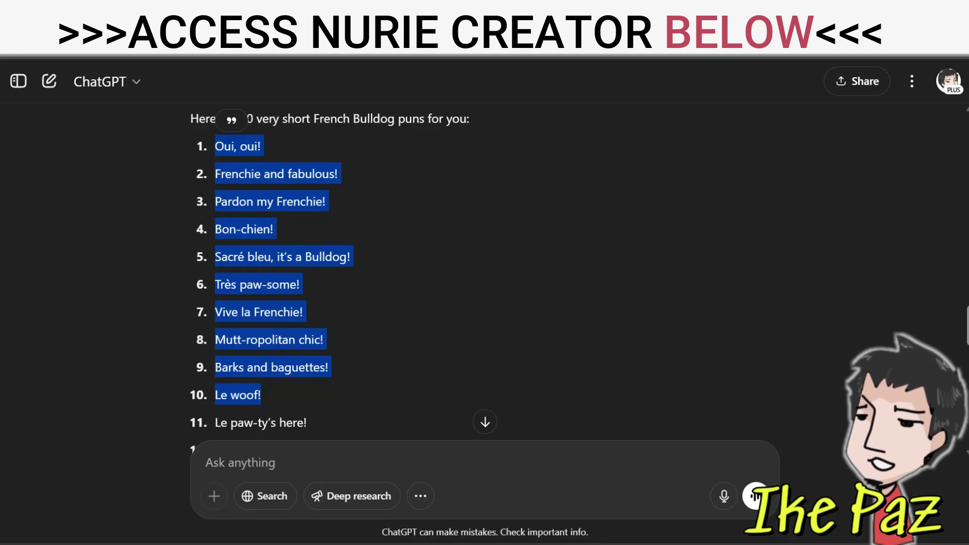
Switch to ChatGPT and look over the numbered lists of very short French Bulldog puns
scroll(334, 273, down, 12)
scroll(333, 273, down, 5)
scroll(485, 272, down, 1)
scroll(485, 273, up, 20)
scroll(484, 273, down, 8)
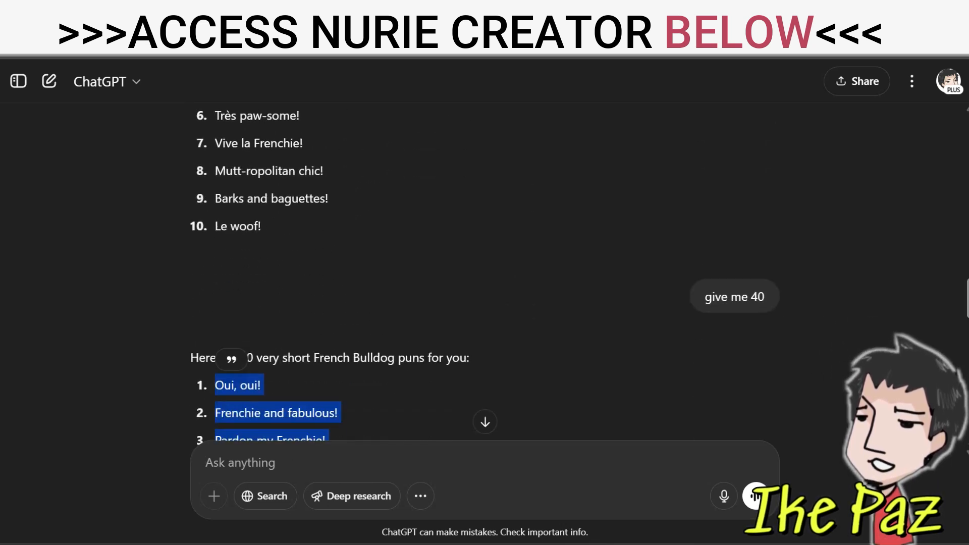
scroll(484, 273, down, 3)
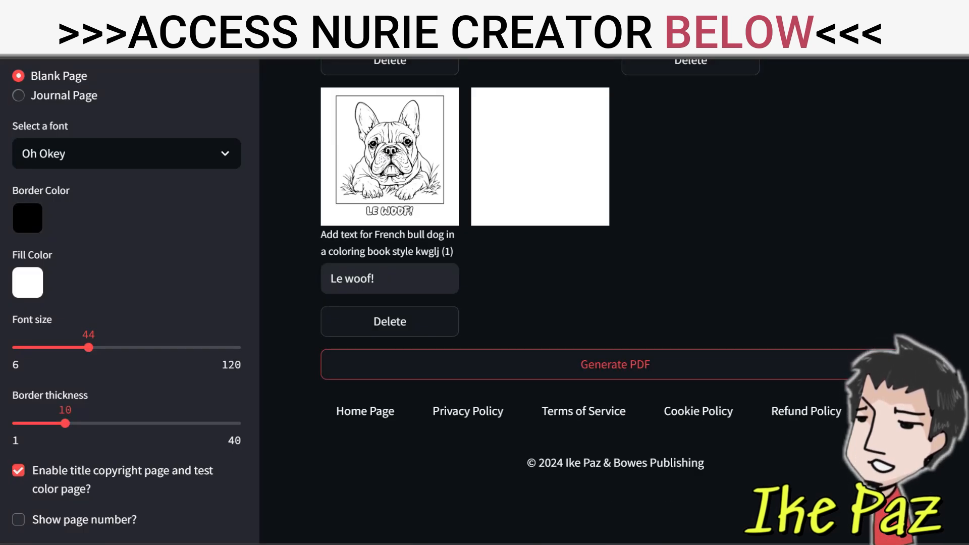
Open the Combine PDF website in a new browser tab and look over its instructions for merging files
key(ctrl+t)
text(pdf)
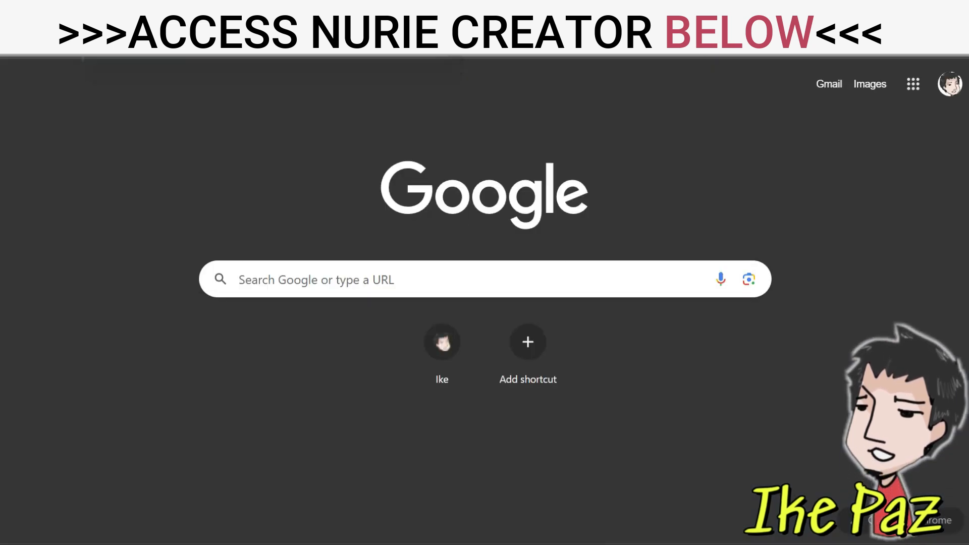
key(Return)
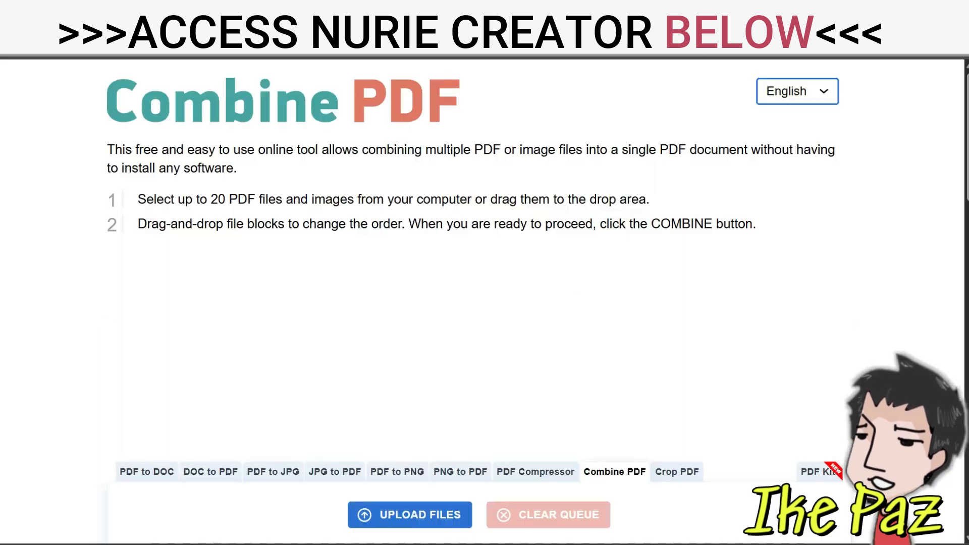
scroll(484, 303, down, 5)
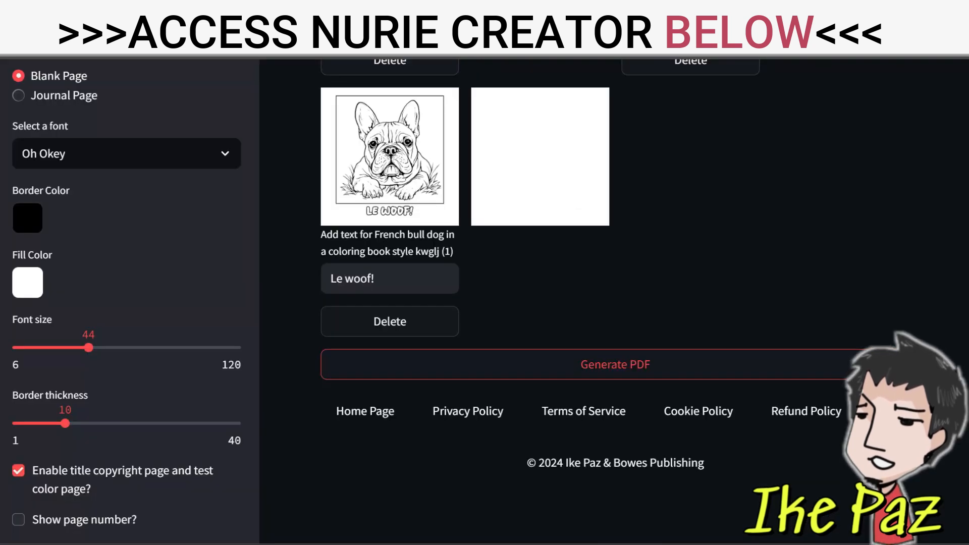
Return to Nurie Creator and open its book cover generator
scroll(126, 303, down, 10)
scroll(126, 303, down, 4)
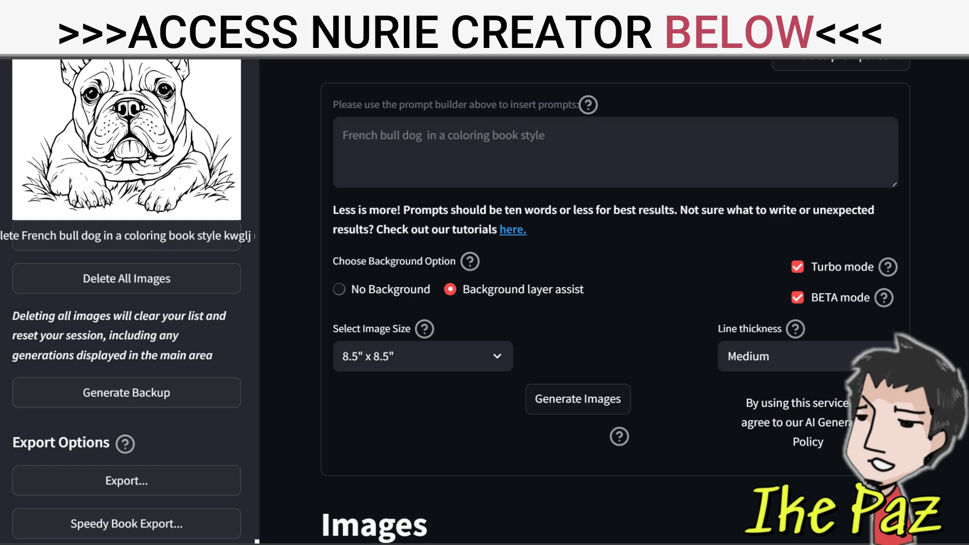
scroll(126, 302, up, 10)
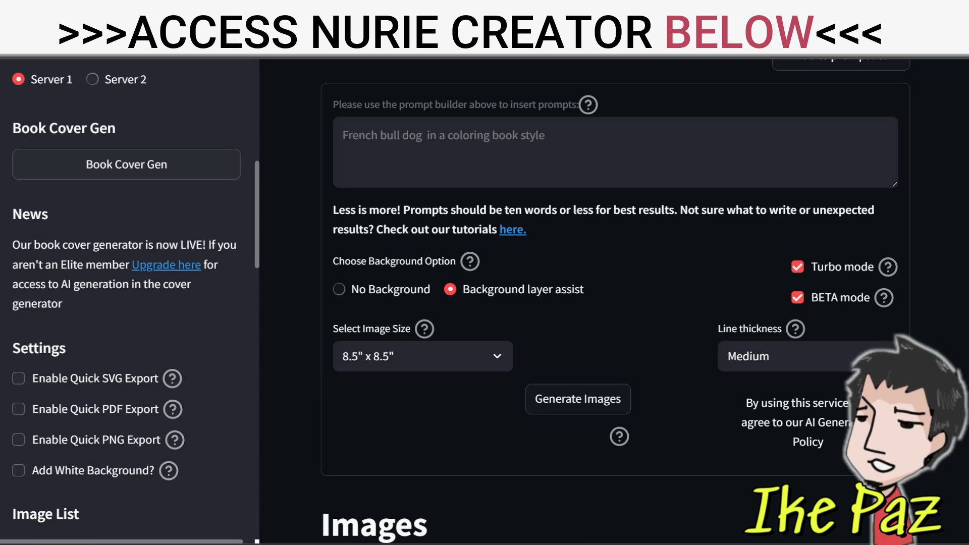
click(126, 165)
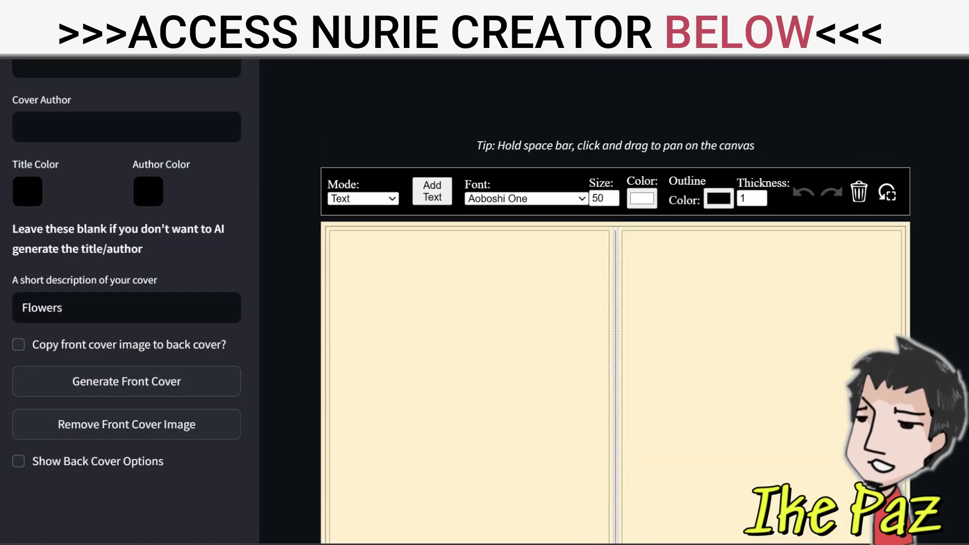
Set the cover's book size to 8.5" x 8.5" and its page count to 82
scroll(126, 303, up, 8)
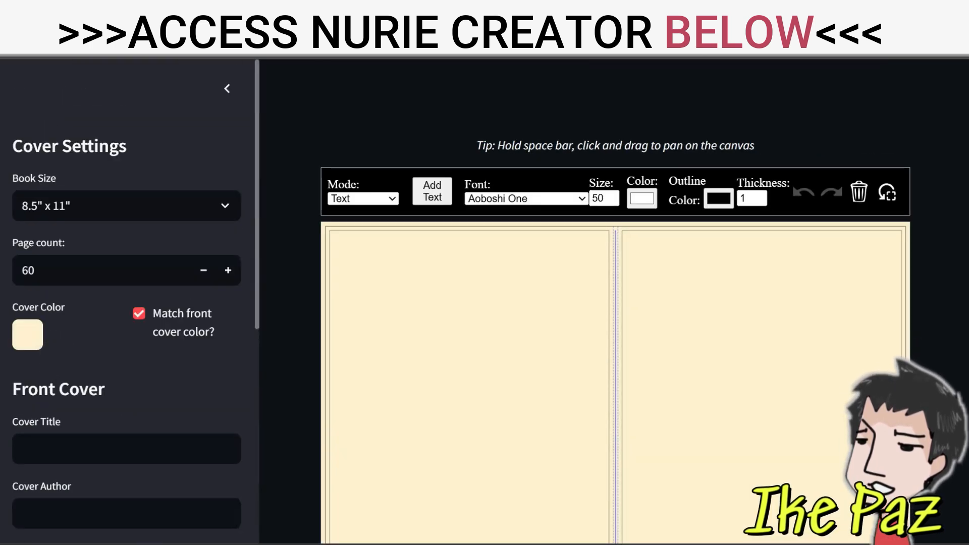
click(126, 205)
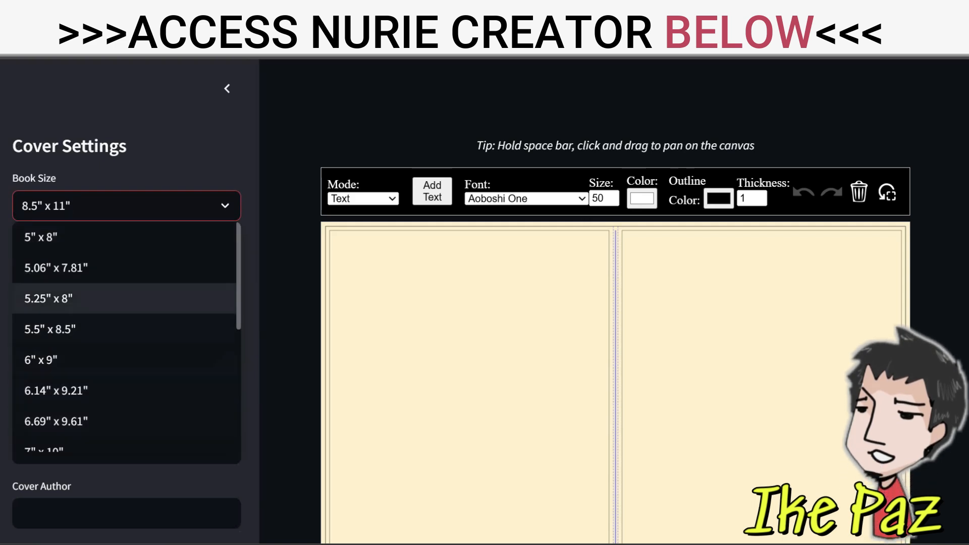
scroll(127, 338, down, 5)
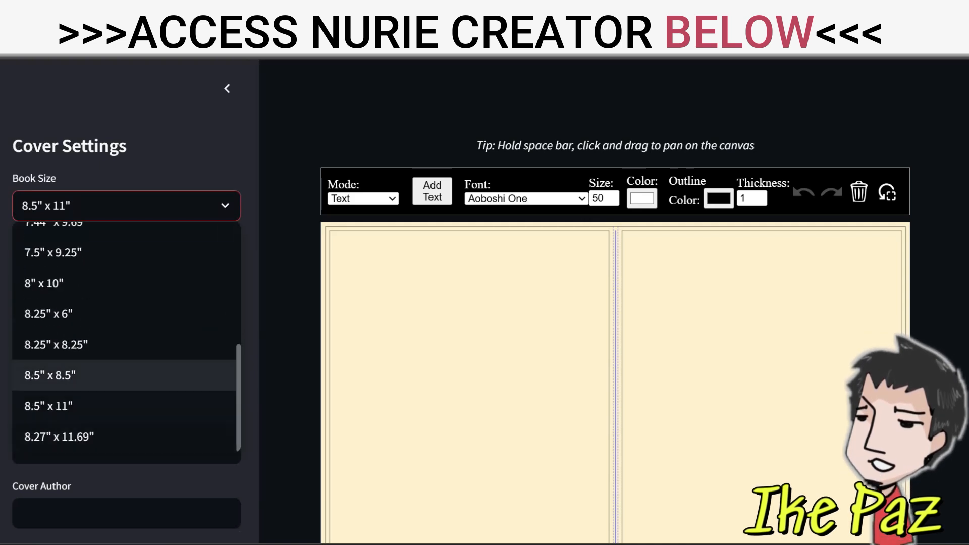
click(50, 372)
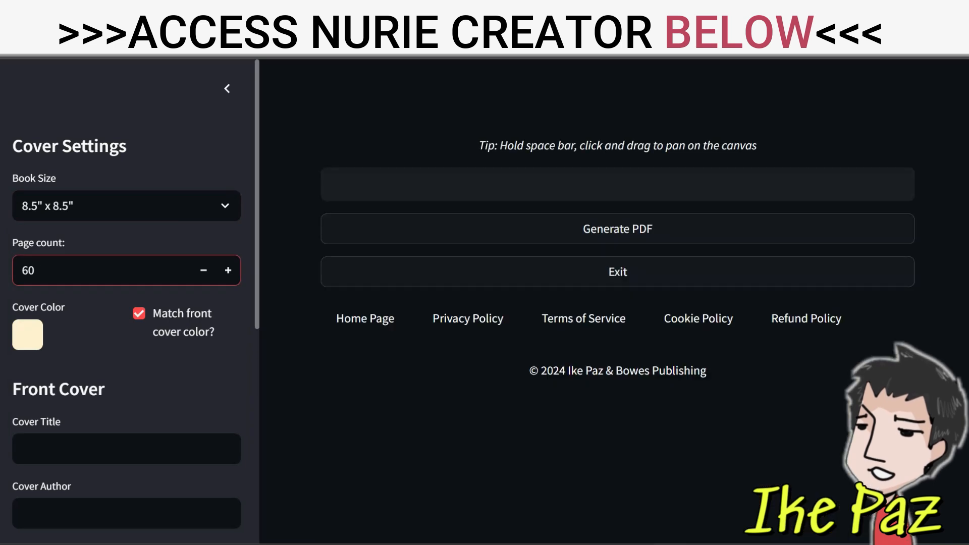
double_click(29, 271)
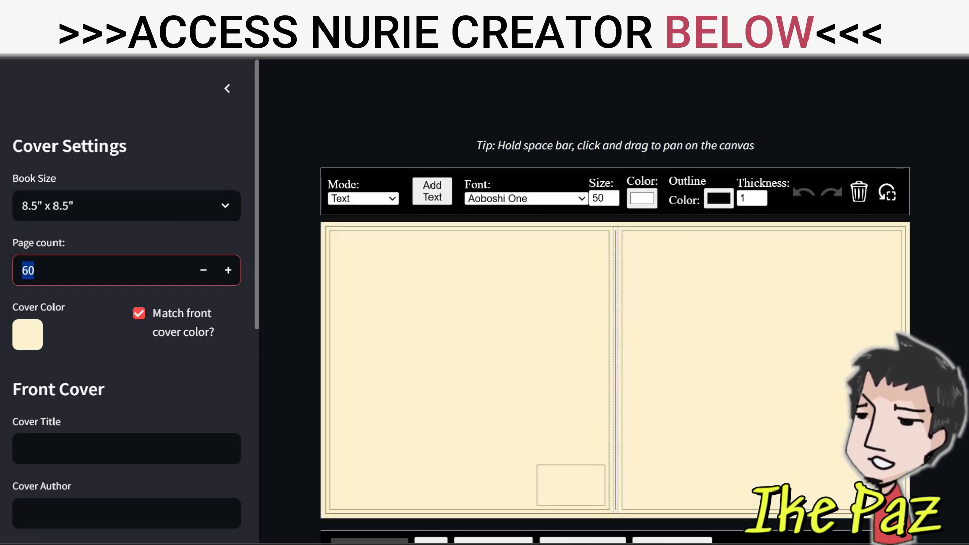
text(82)
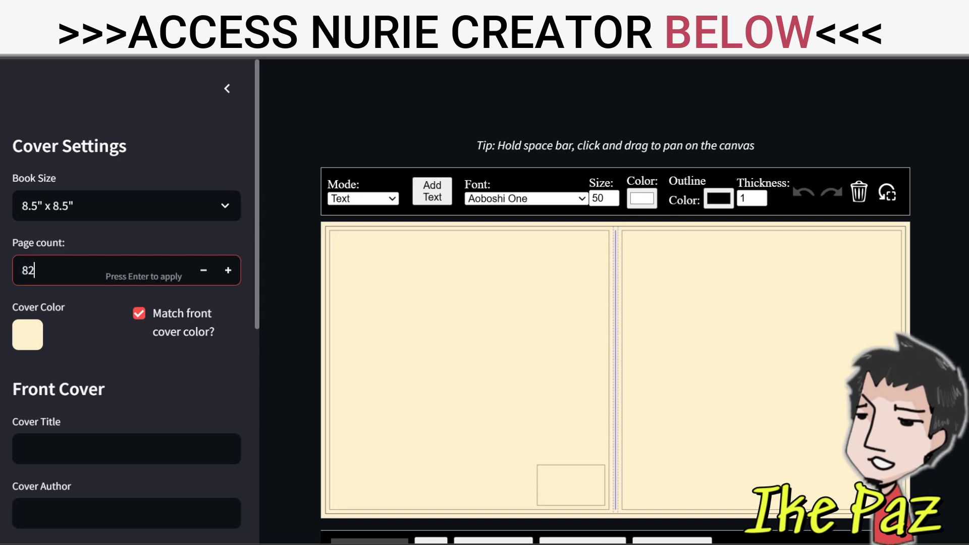
key(Return)
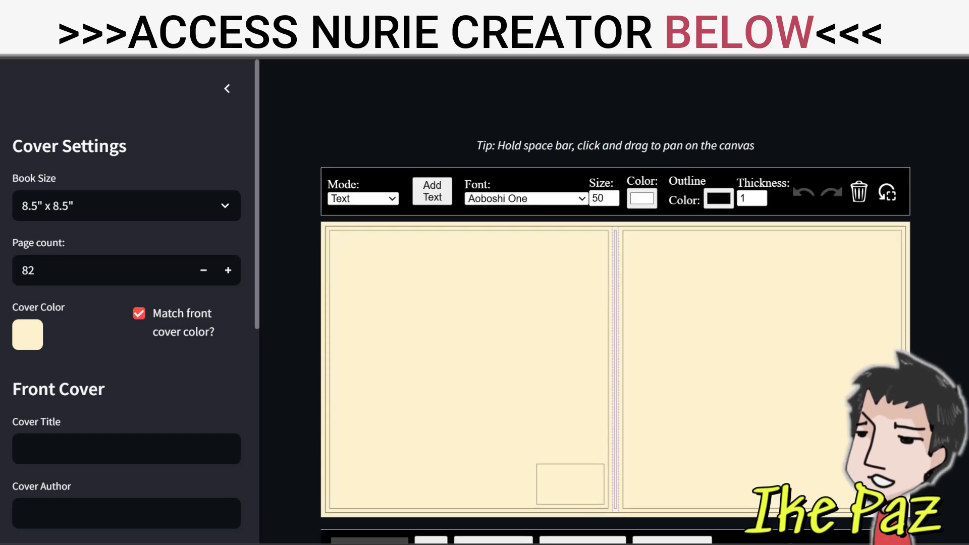
Enter "French Bulldog" as the front cover title
scroll(126, 302, down, 4)
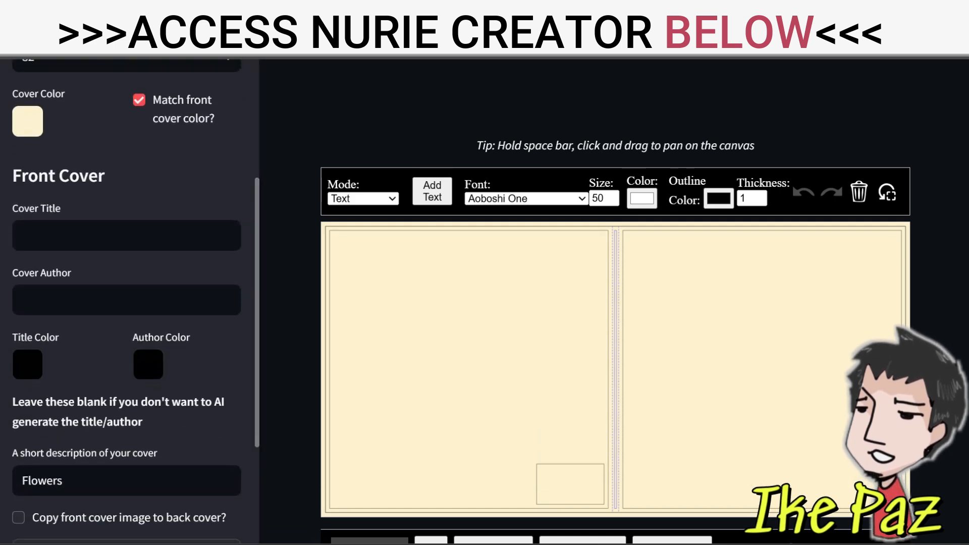
click(121, 236)
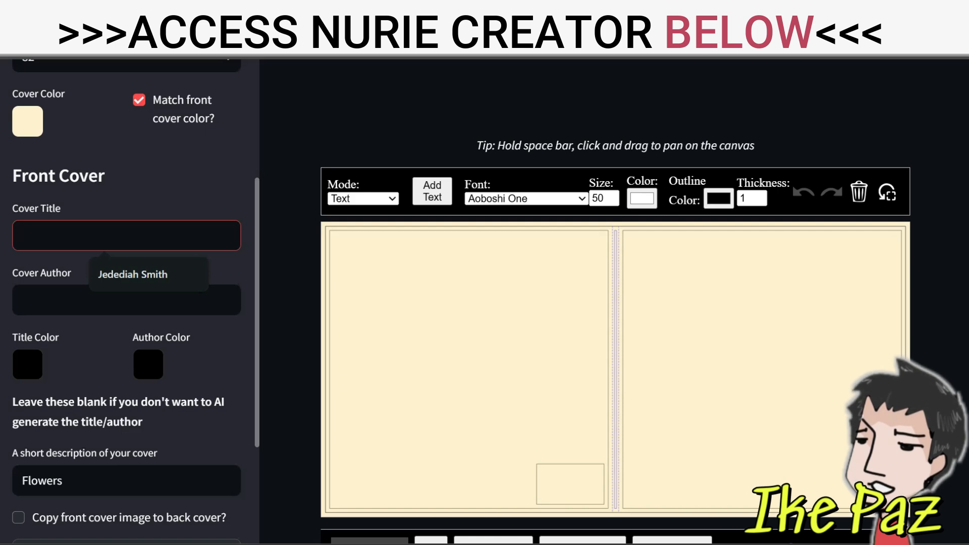
text(Frec)
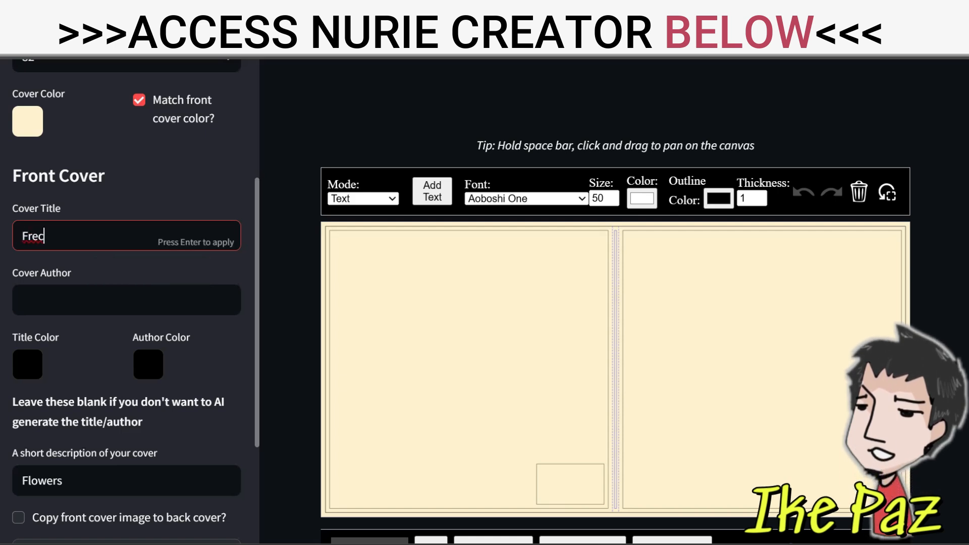
key(BackSpace)
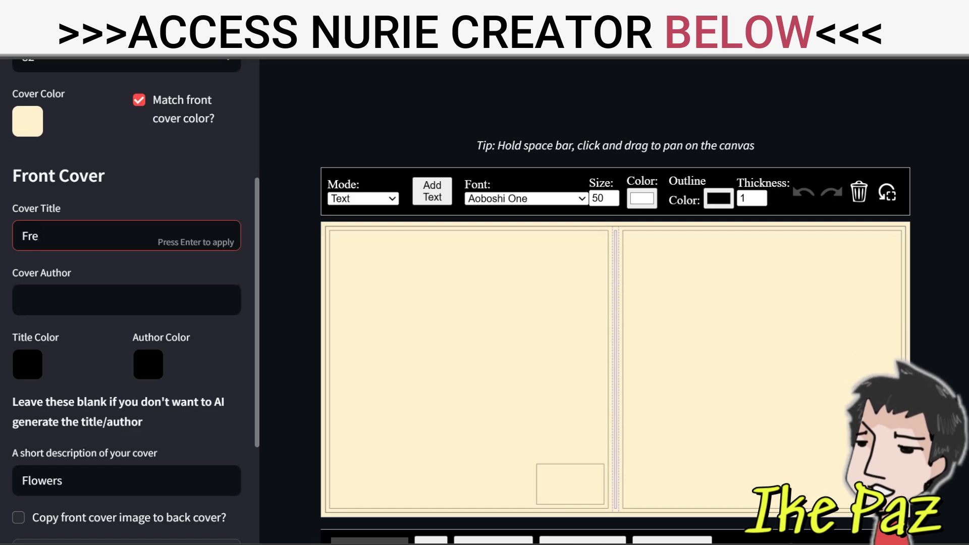
text(nc)
key(BackSpace)
text(c)
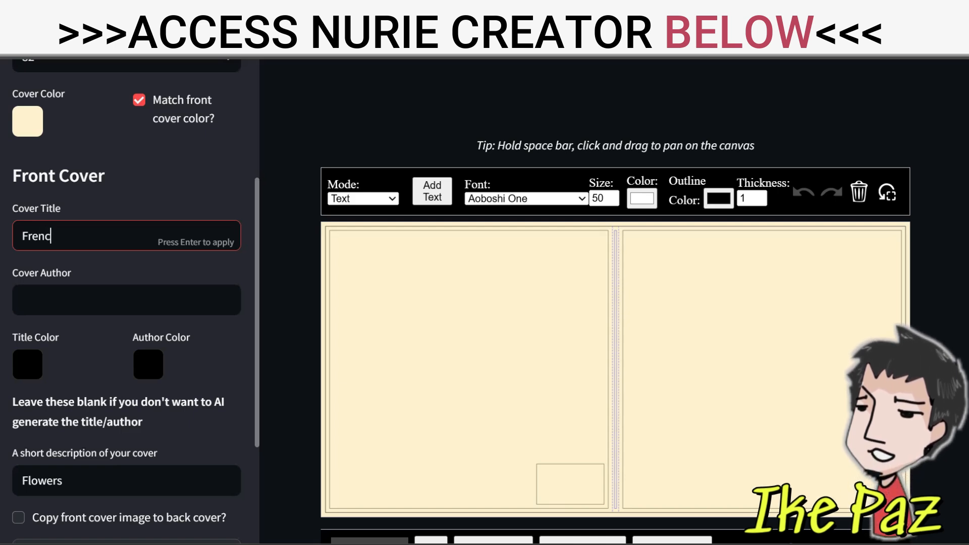
text(h Bull)
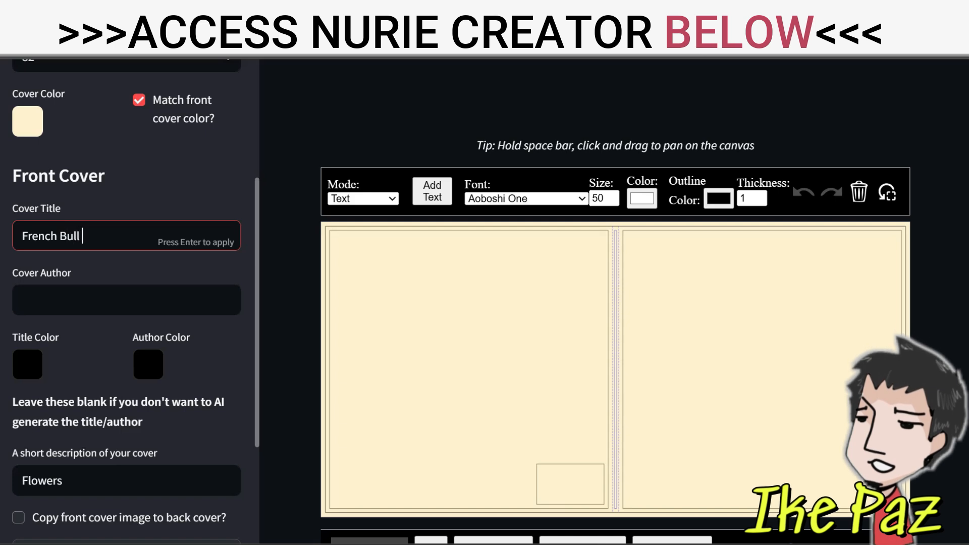
text(dog)
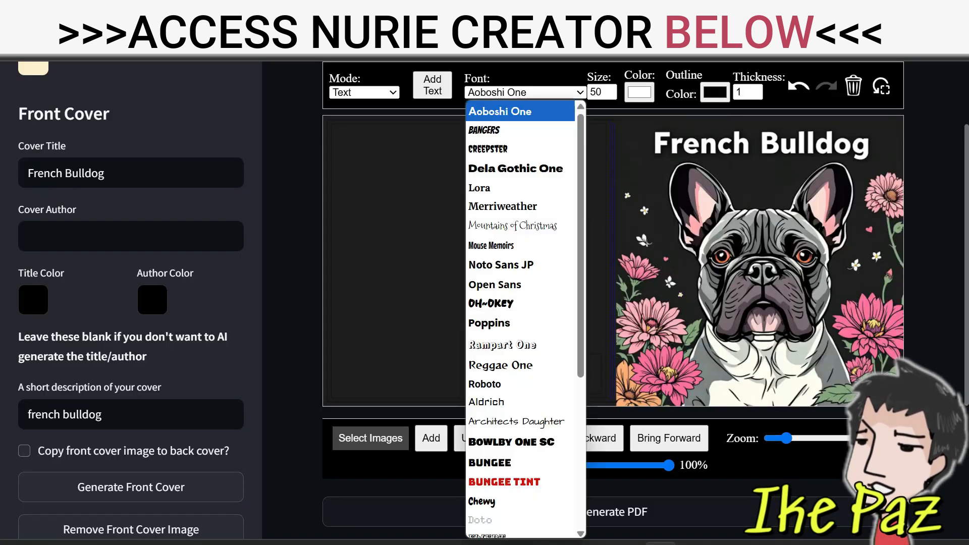
Set the cover text font to Oh Okey and add a text box to the canvas
click(522, 92)
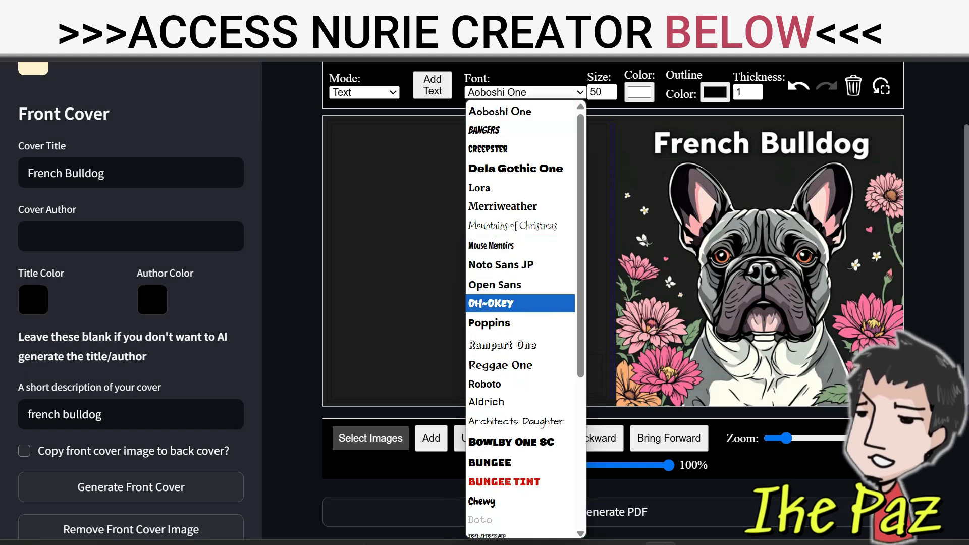
click(520, 303)
click(433, 84)
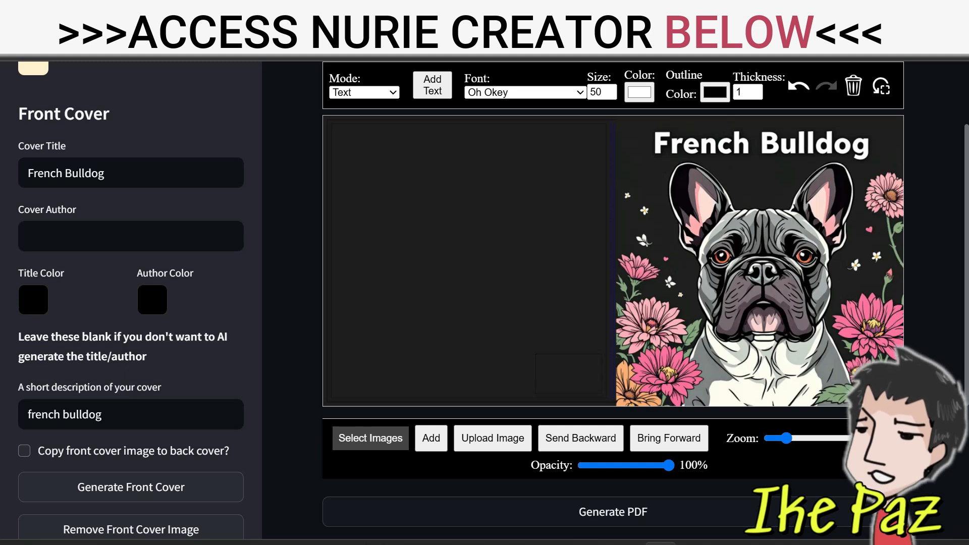
click(433, 84)
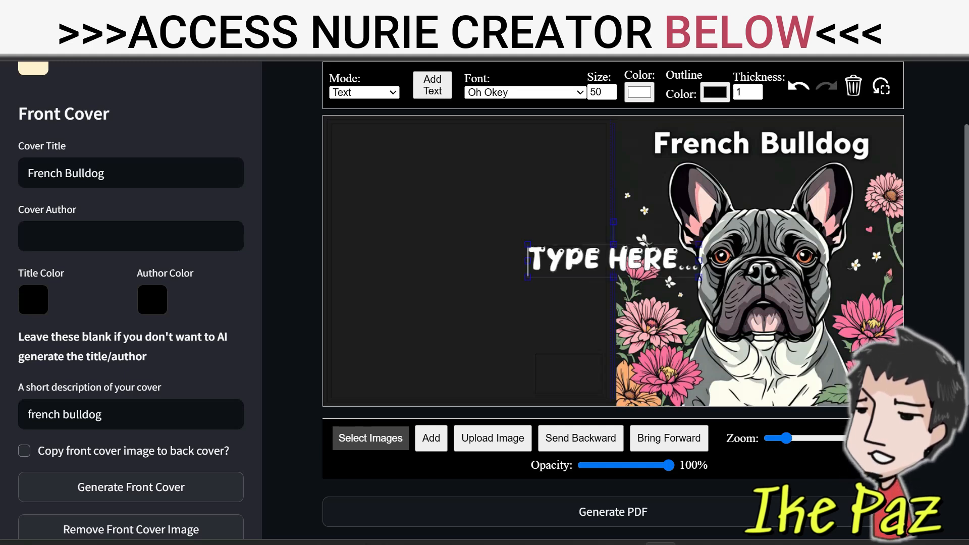
Replace the placeholder text with "puns" and place it centered directly below the "French Bulldog" title on the front cover
text(puns)
key(Delete)
key(Delete)
key(Delete)
key(Delete)
key(Delete)
key(Delete)
key(Delete)
key(Delete)
key(Delete)
key(Delete)
key(Delete)
key(Delete)
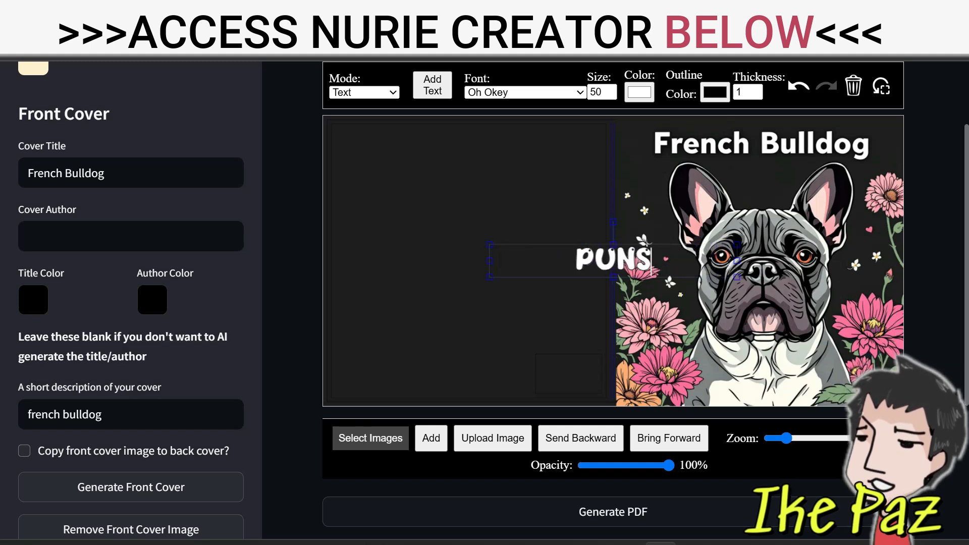
key(Escape)
drag(613, 259, 765, 174)
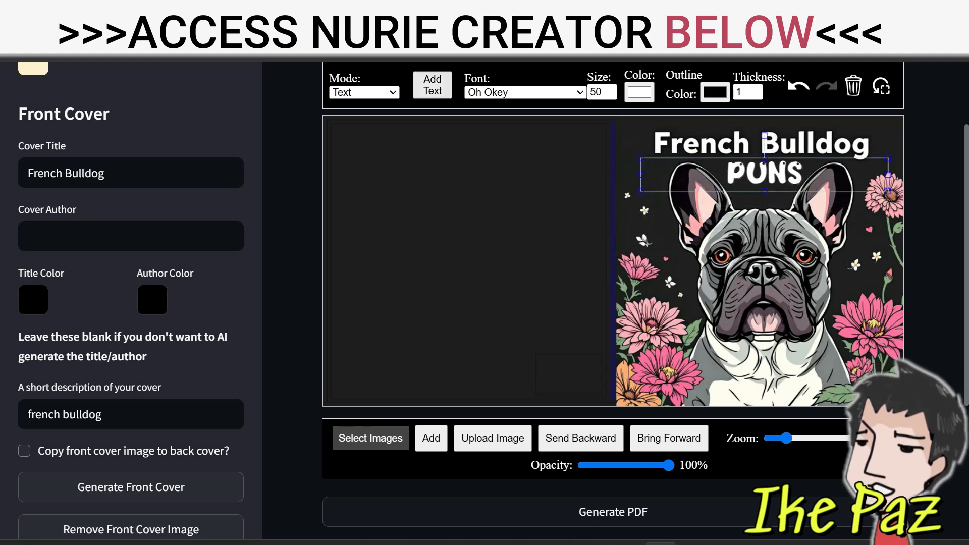
Add another text box to the cover and replace its placeholder with "Coloring Book"
click(432, 84)
triple_click(584, 261)
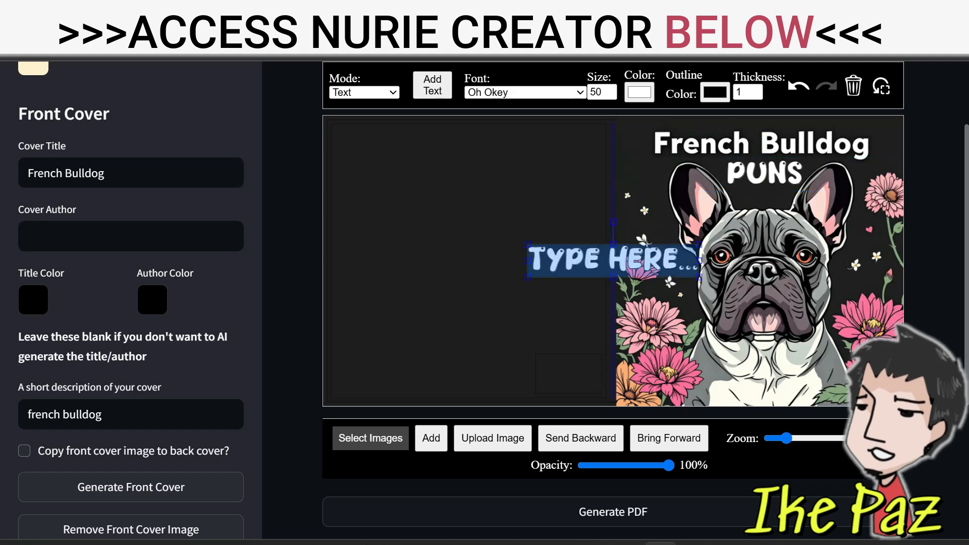
text(COLORimg)
key(BackSpace)
key(BackSpace)
text(ng )
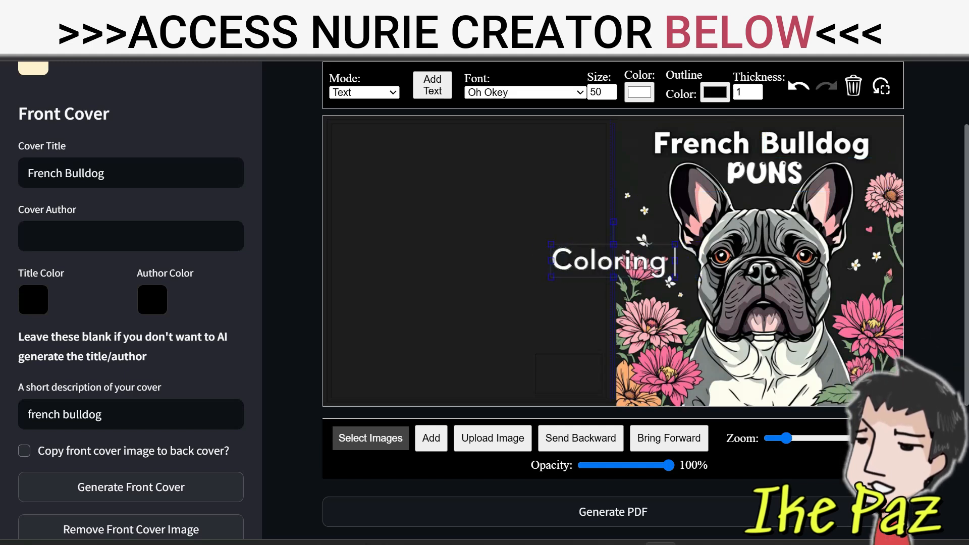
text(Book)
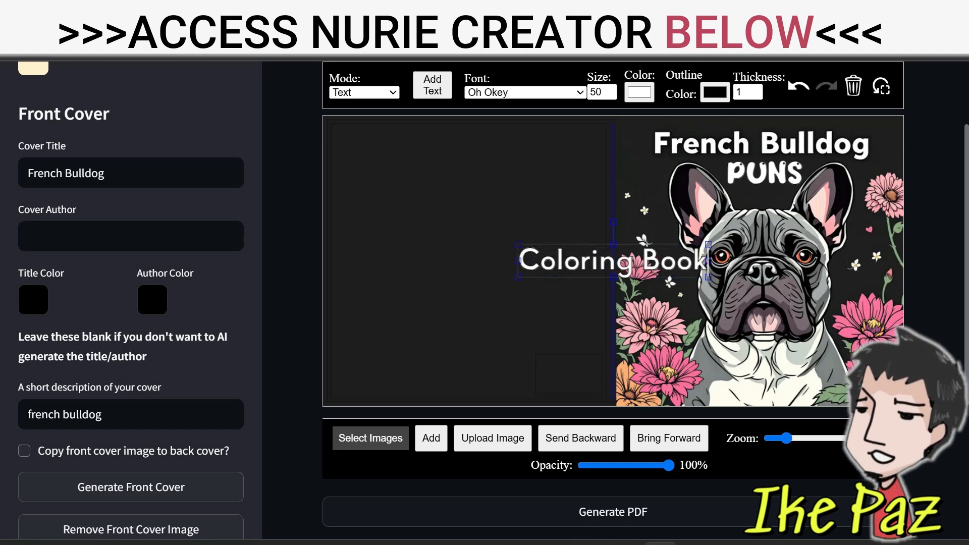
Set the "Coloring Book" text font to Noto Sans JP and enlarge its size to 59
click(525, 93)
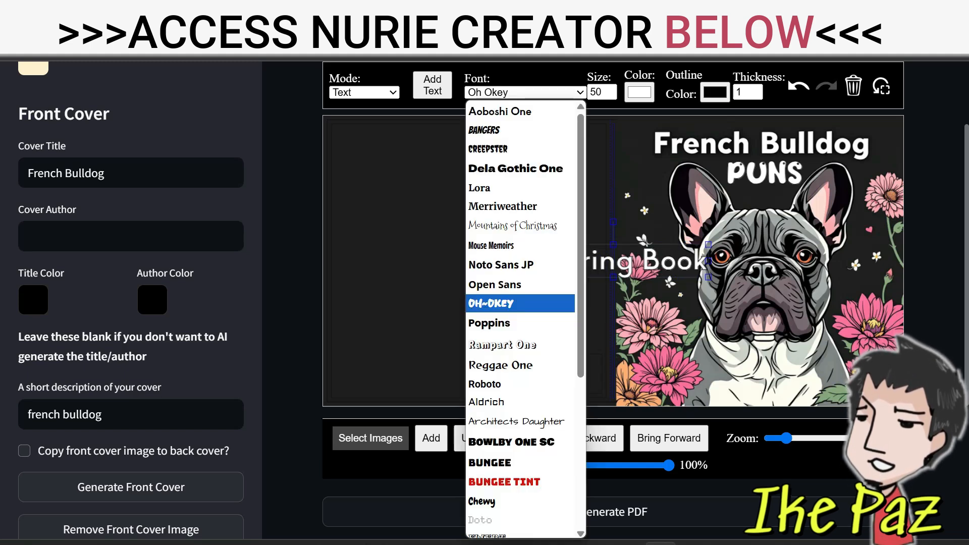
click(523, 264)
click(525, 92)
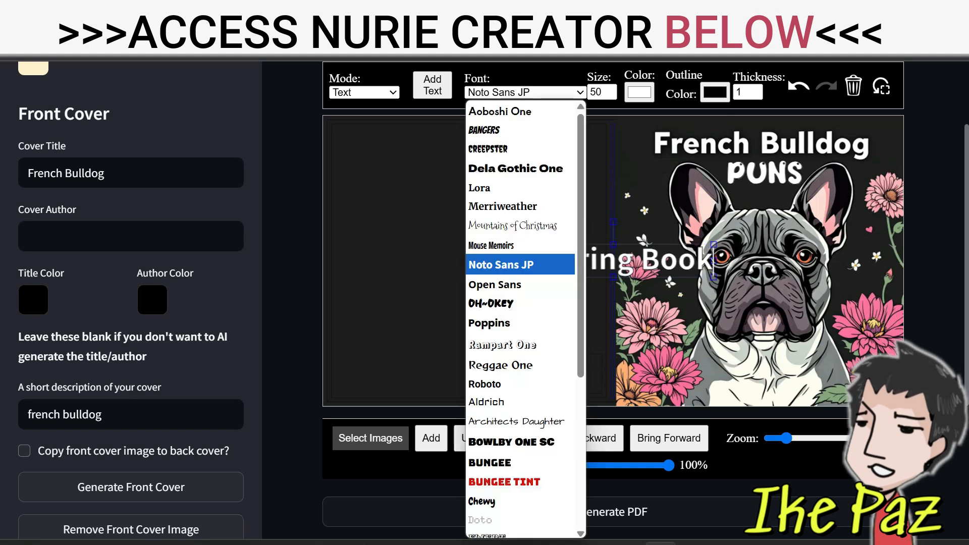
click(520, 303)
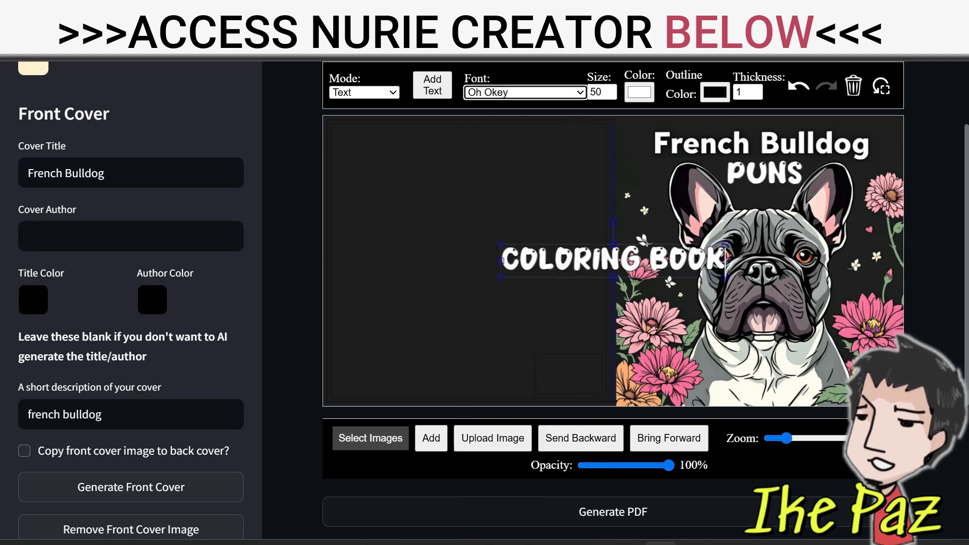
click(525, 92)
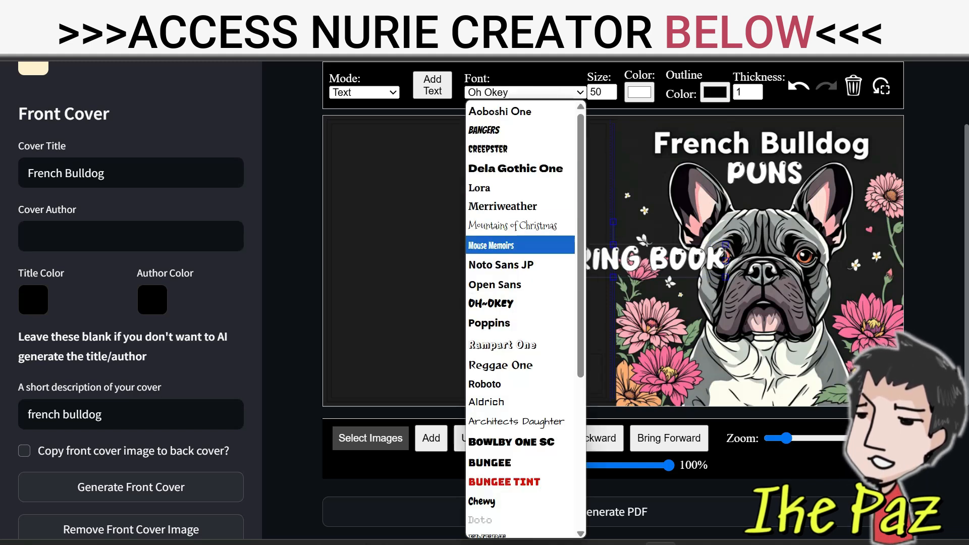
click(505, 265)
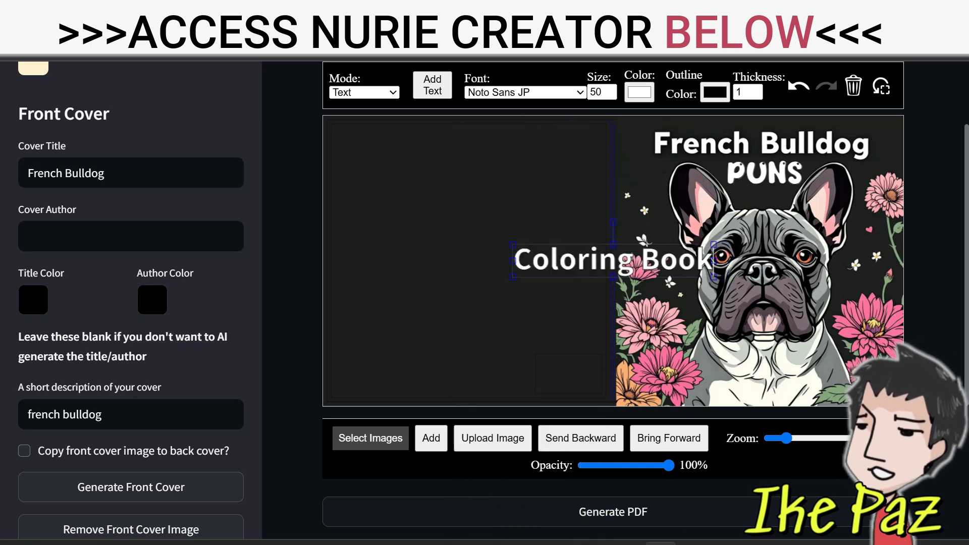
key(Up)
key(Up)
key(Up)
key(Up)
key(Up)
key(Up)
key(Up)
key(Up)
key(Up)
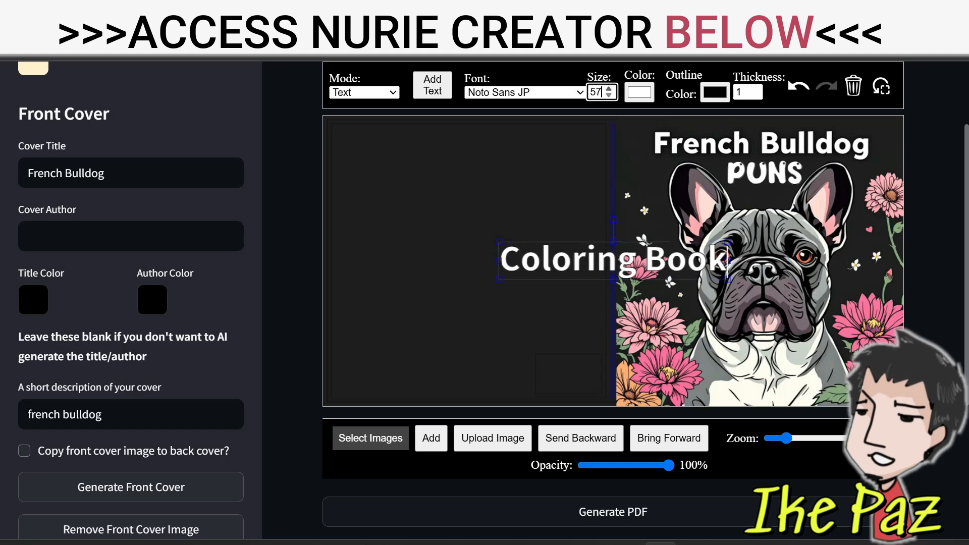
Set the "Coloring Book" outline thickness to 3 and place the text centered along the bottom of the front cover
click(755, 88)
click(754, 89)
click(754, 89)
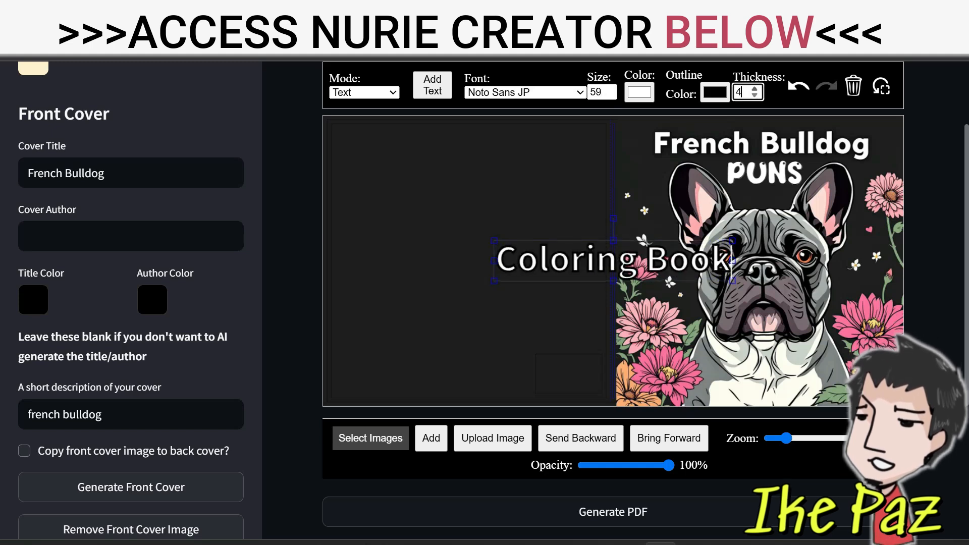
key(Down)
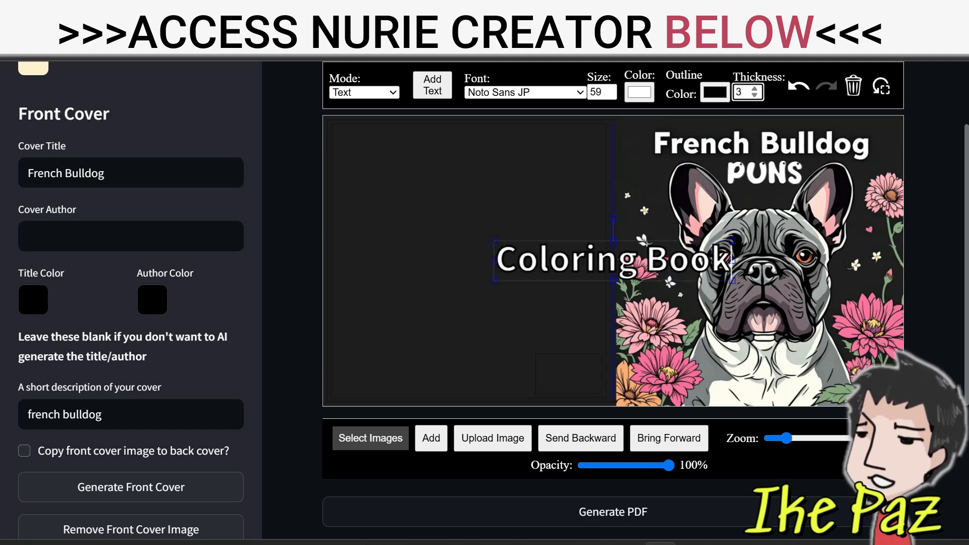
drag(613, 260, 760, 376)
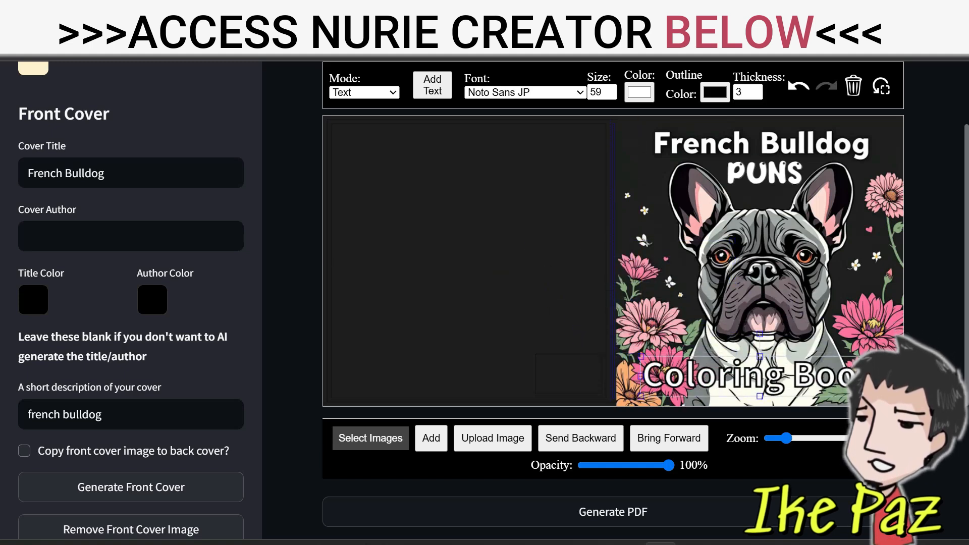
key(Escape)
Add a text box at the top of the back cover reading "Color, Chill &" and "Laugh..." on two lines
click(432, 85)
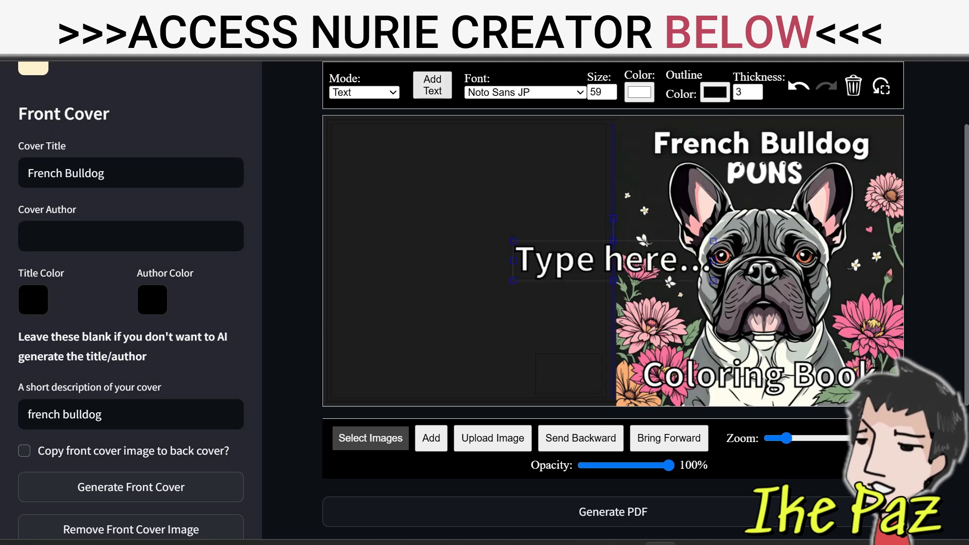
drag(613, 261, 468, 165)
double_click(468, 166)
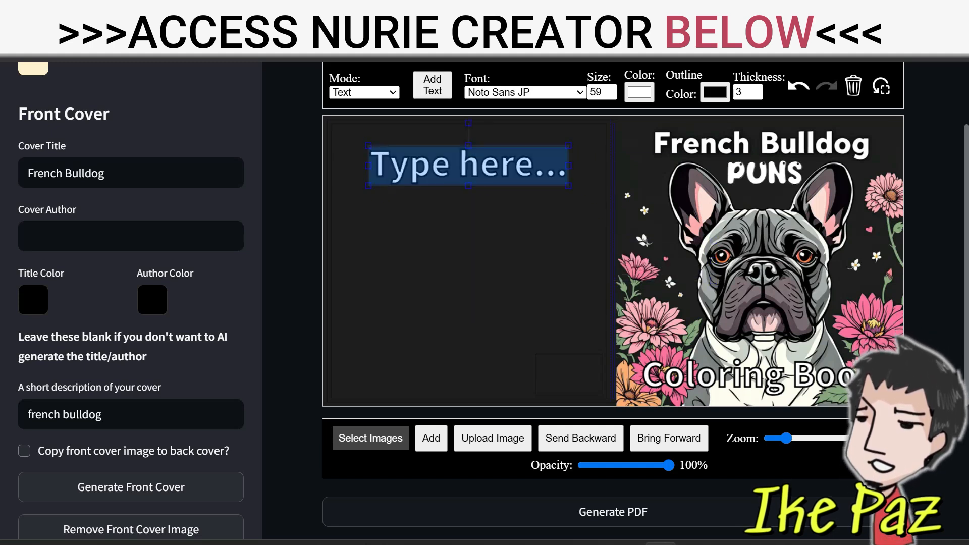
text(Color)
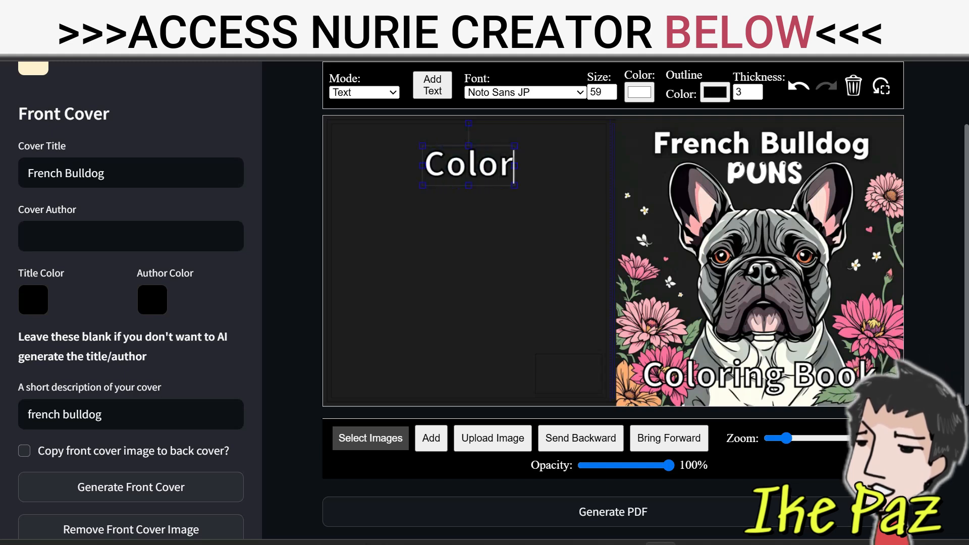
text(, Chill)
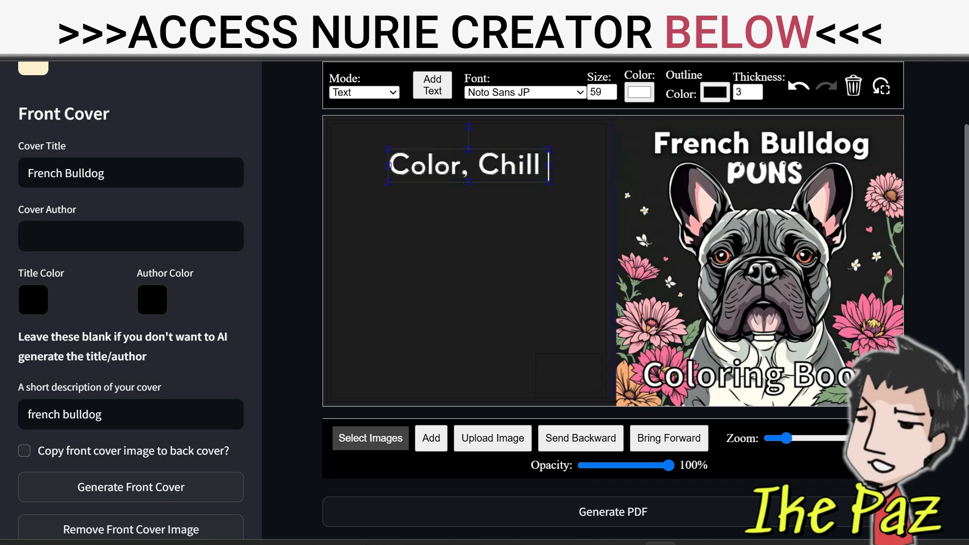
text( &)
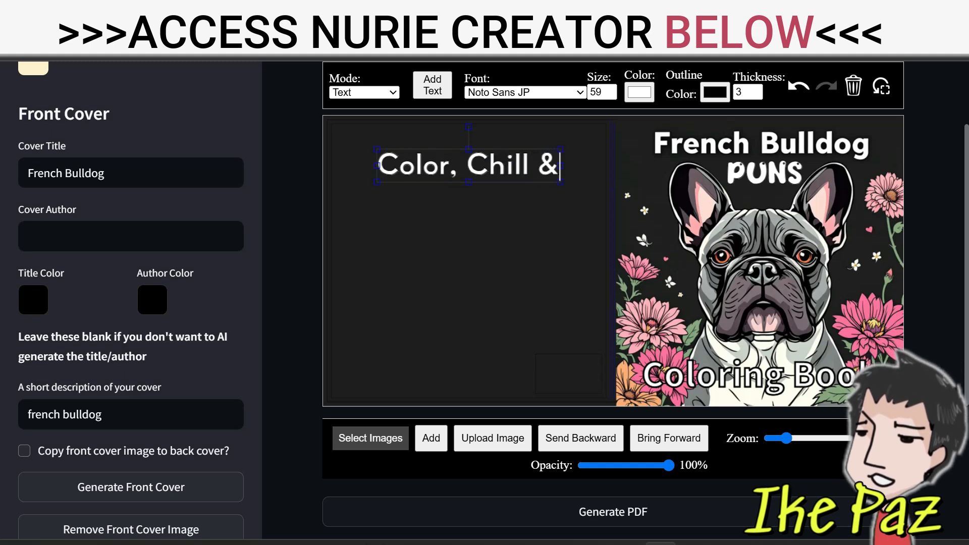
key(Return)
text(Laug)
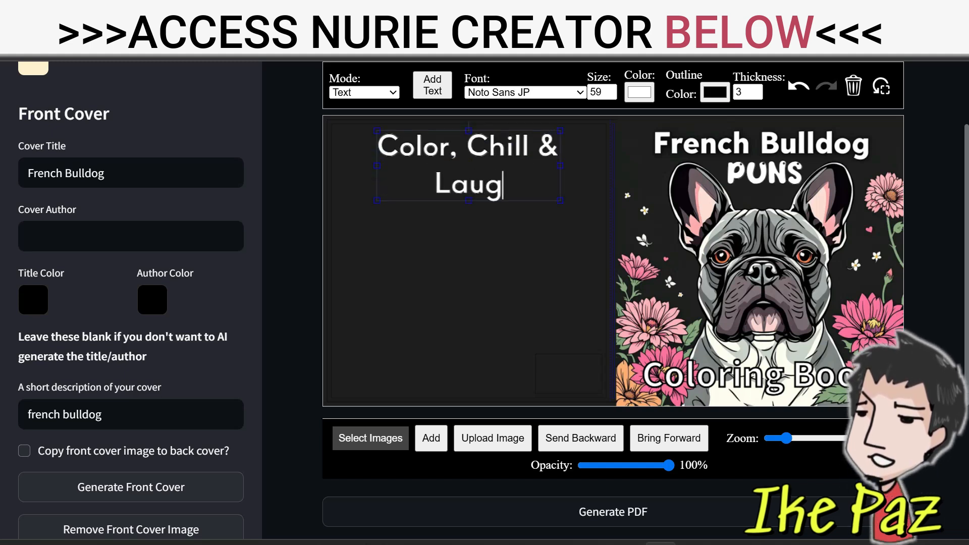
text(h...)
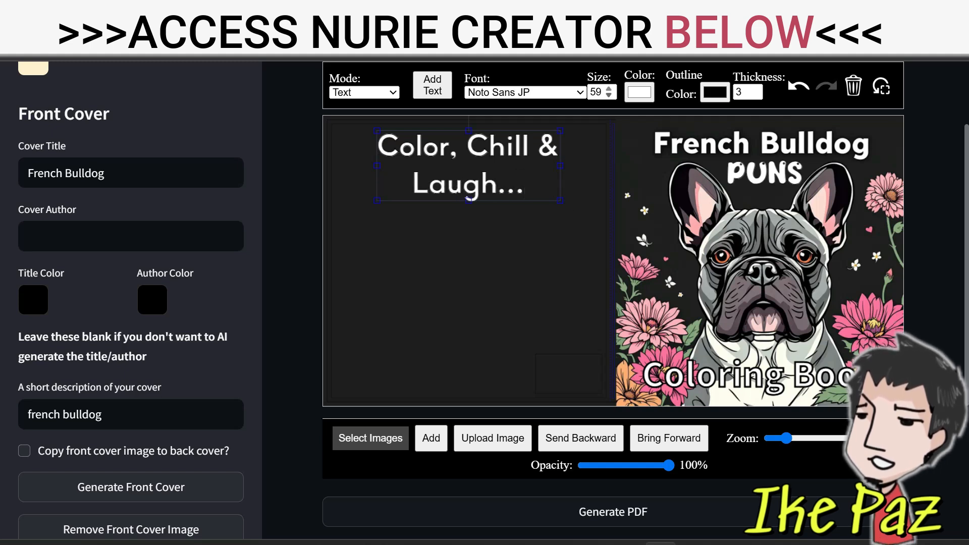
Reduce the "Color, Chill & Laugh..." text size to 45
click(609, 95)
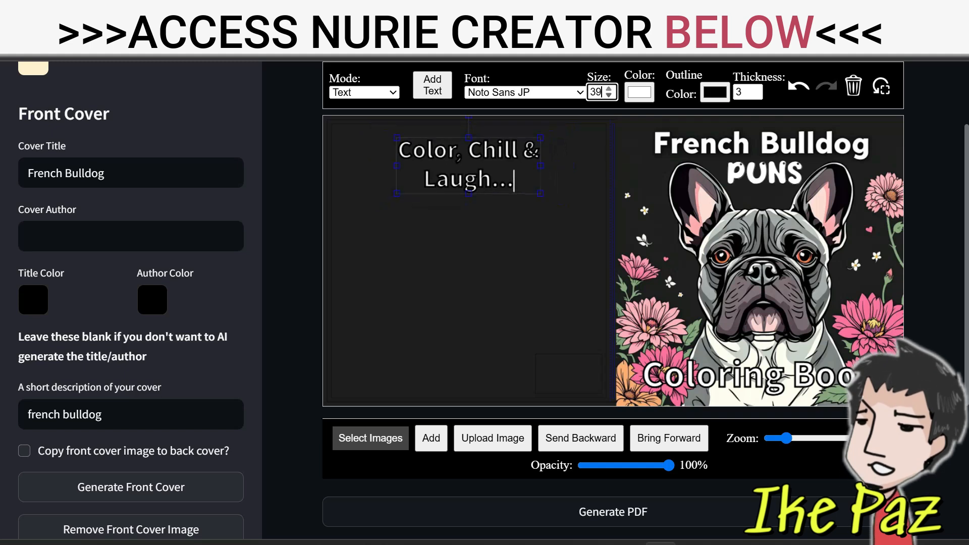
click(608, 89)
click(609, 89)
click(609, 88)
click(608, 89)
click(609, 89)
click(609, 89)
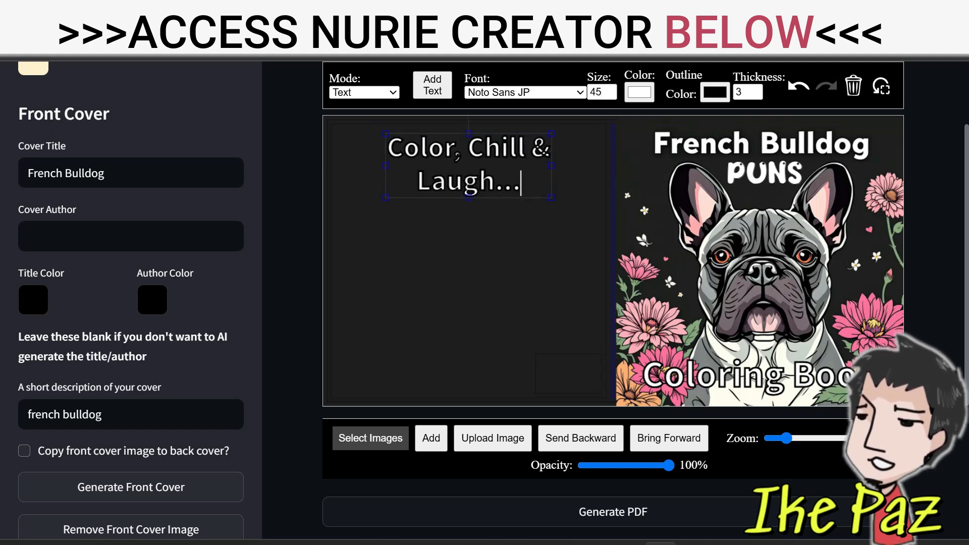
Upload the "Oui, Oui!" coloring page image, shrink it to about half size, and place it on the back cover's left half below the text
click(493, 438)
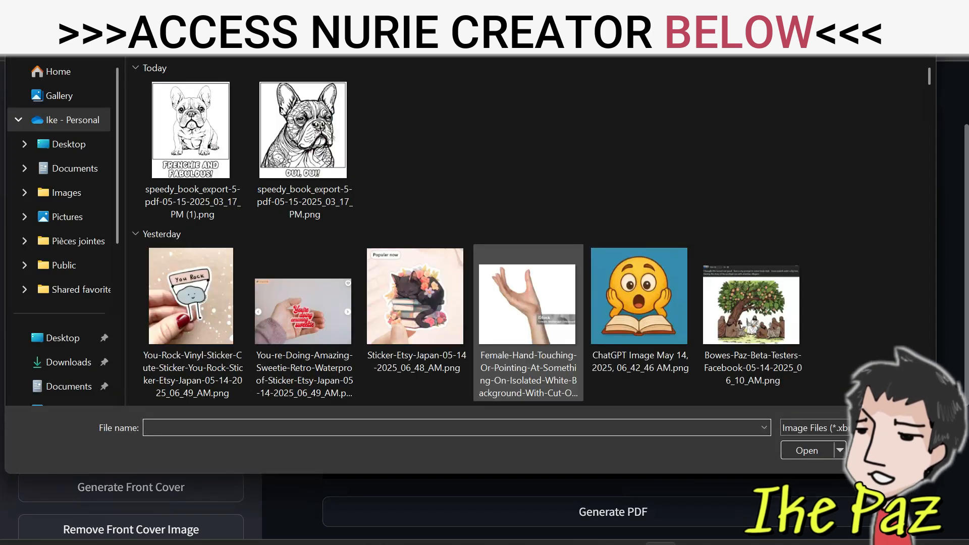
double_click(303, 129)
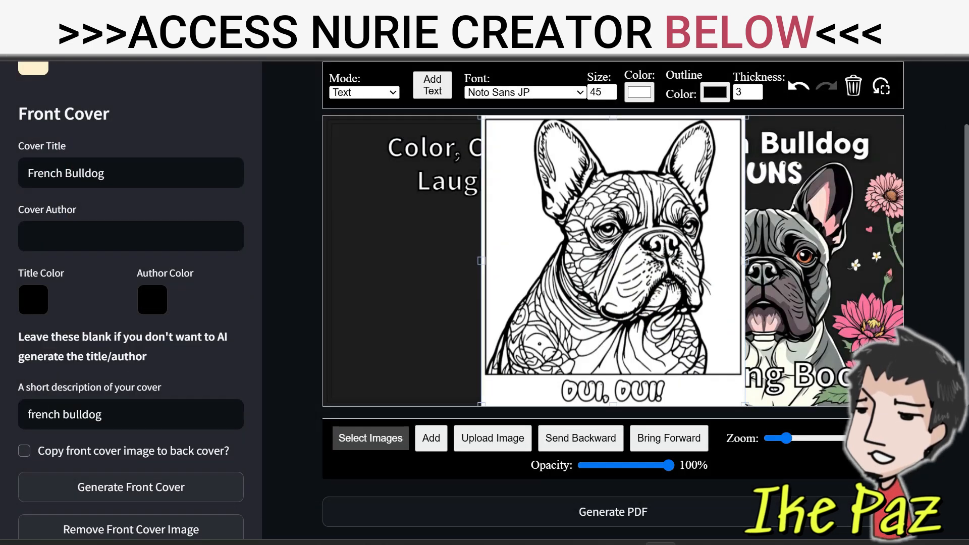
drag(744, 405, 611, 258)
drag(545, 186, 400, 268)
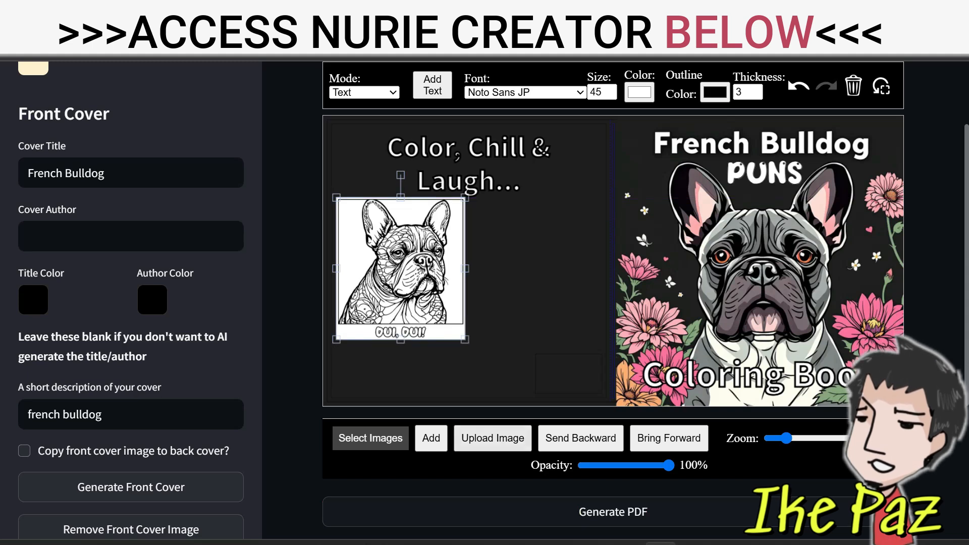
Upload the "Frenchie and Fabulous!" page image, shrink it to the first page's height, and place it beside that page on the back cover
click(492, 438)
double_click(205, 124)
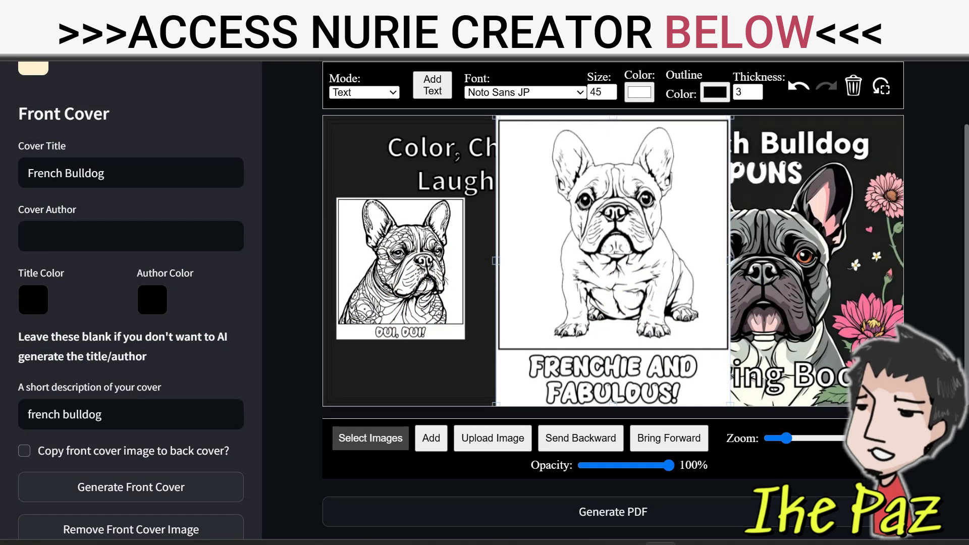
drag(613, 261, 604, 279)
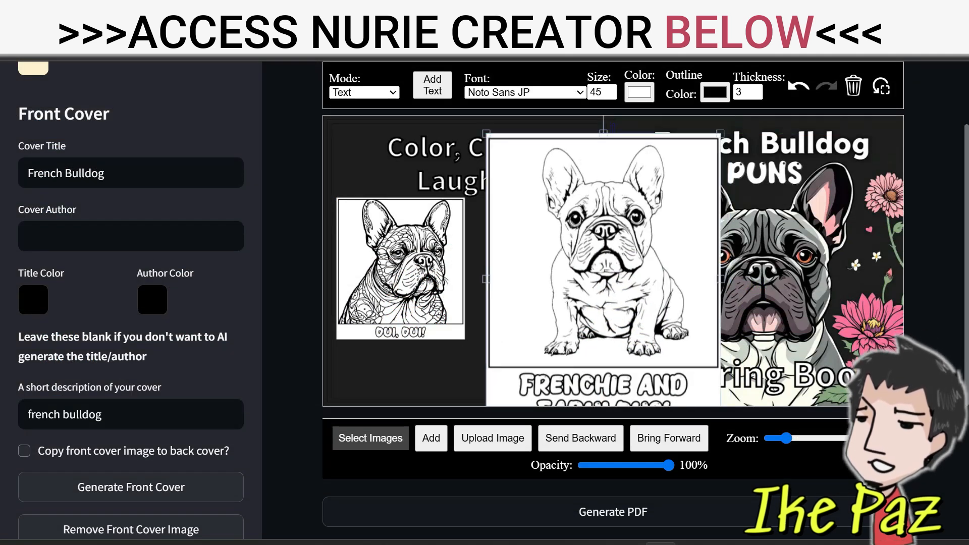
drag(720, 134, 605, 278)
drag(547, 343, 512, 262)
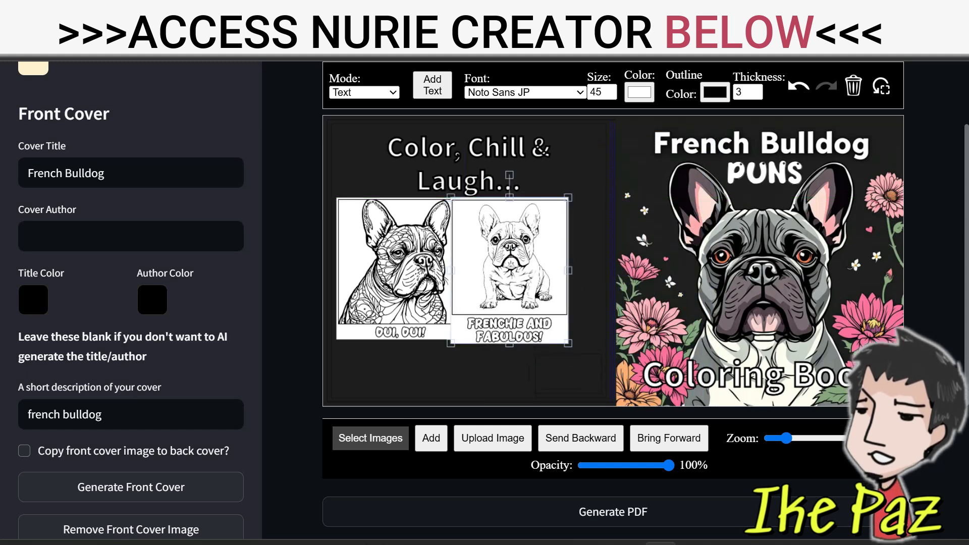
drag(568, 343, 565, 340)
drag(508, 268, 545, 268)
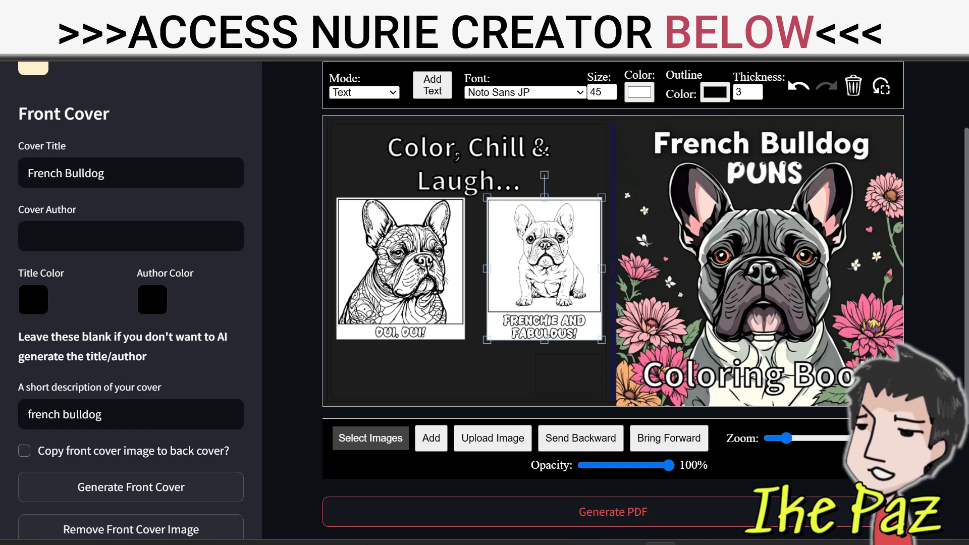
Generate the finished cover as a PDF and download it
scroll(613, 303, down, 3)
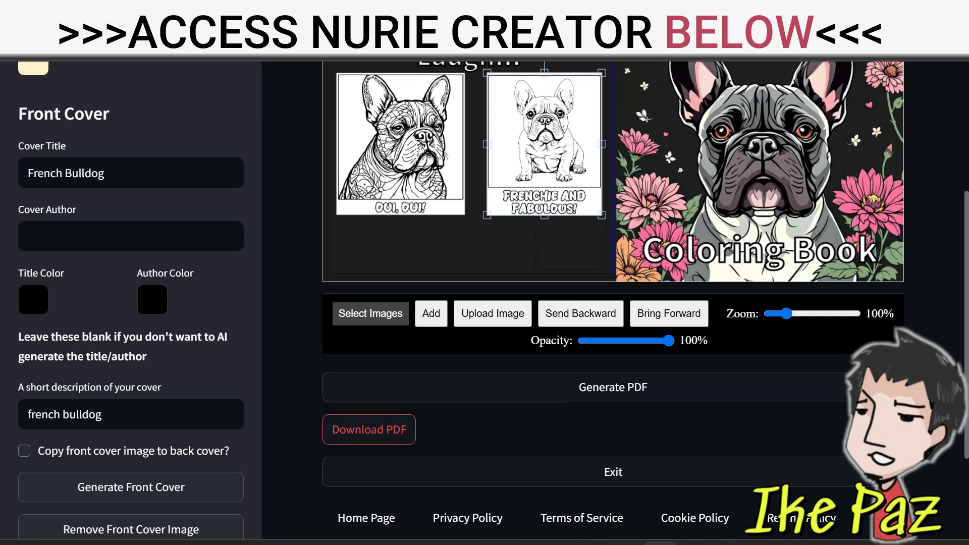
click(369, 429)
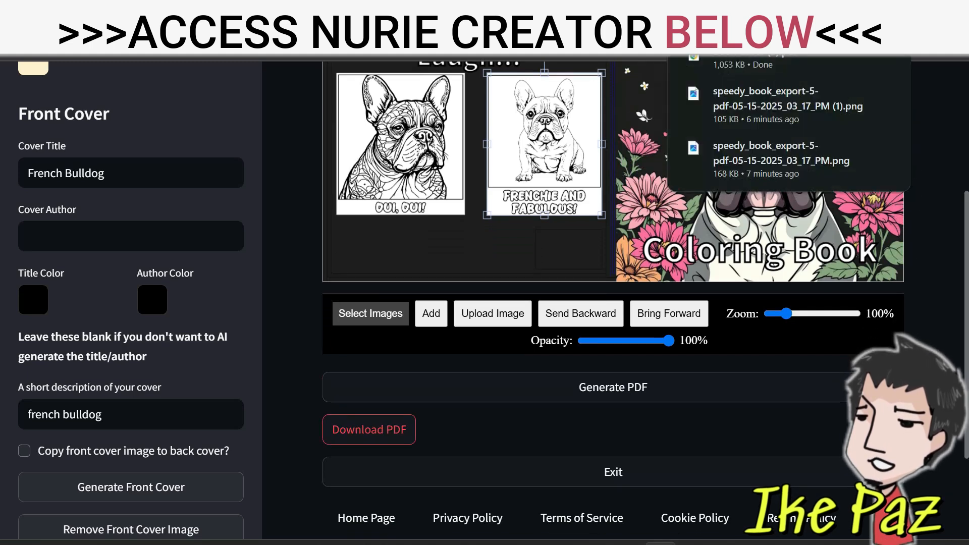
Open the downloaded cover PDF, close it, and bring up the recent download history again
click(755, 54)
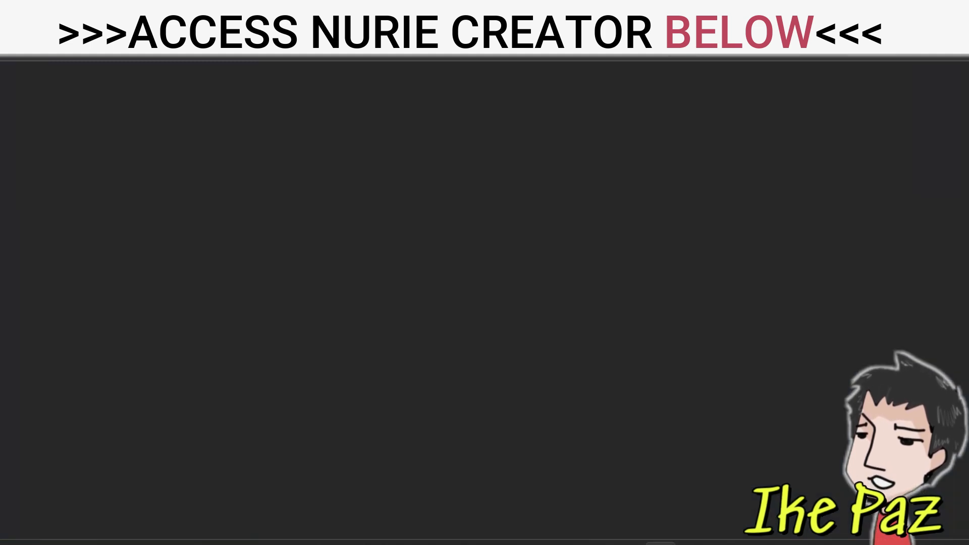
key(ctrl+w)
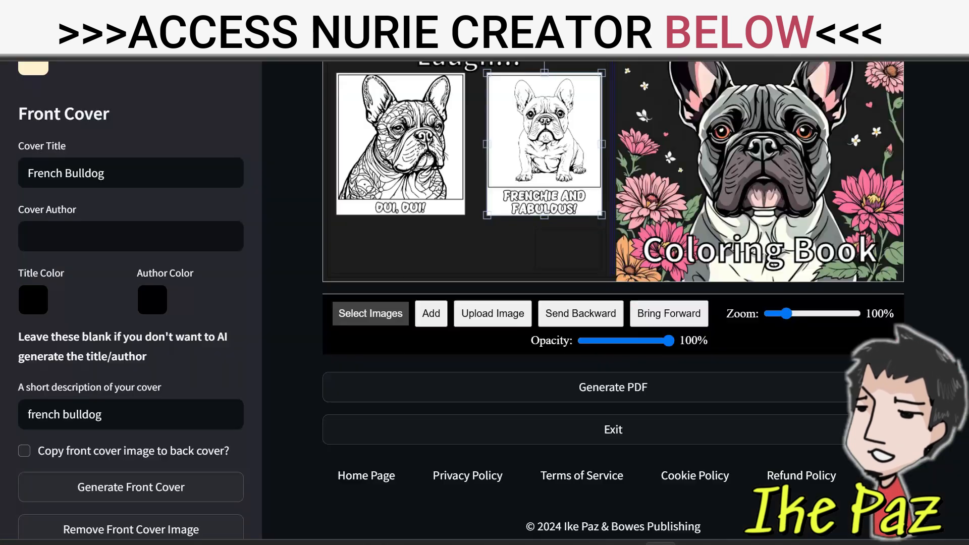
click(899, 36)
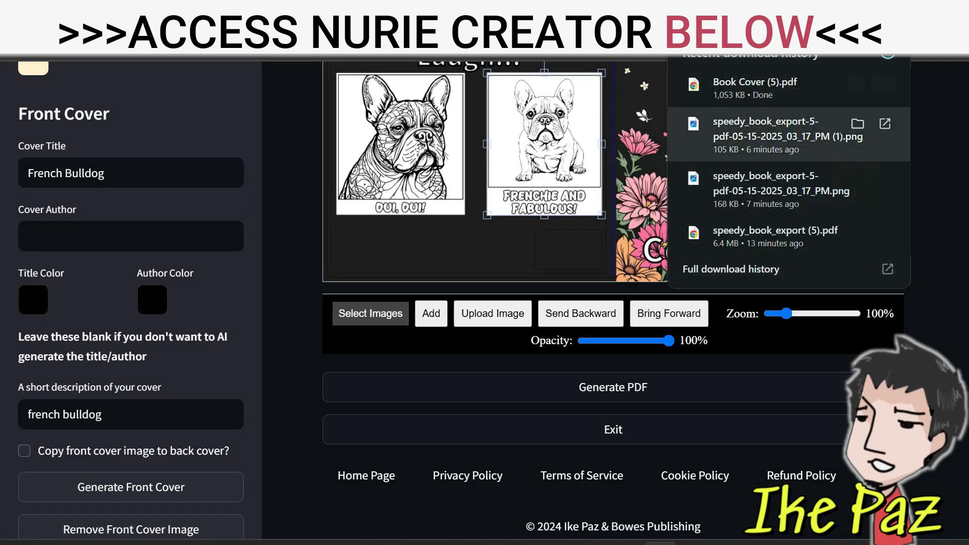